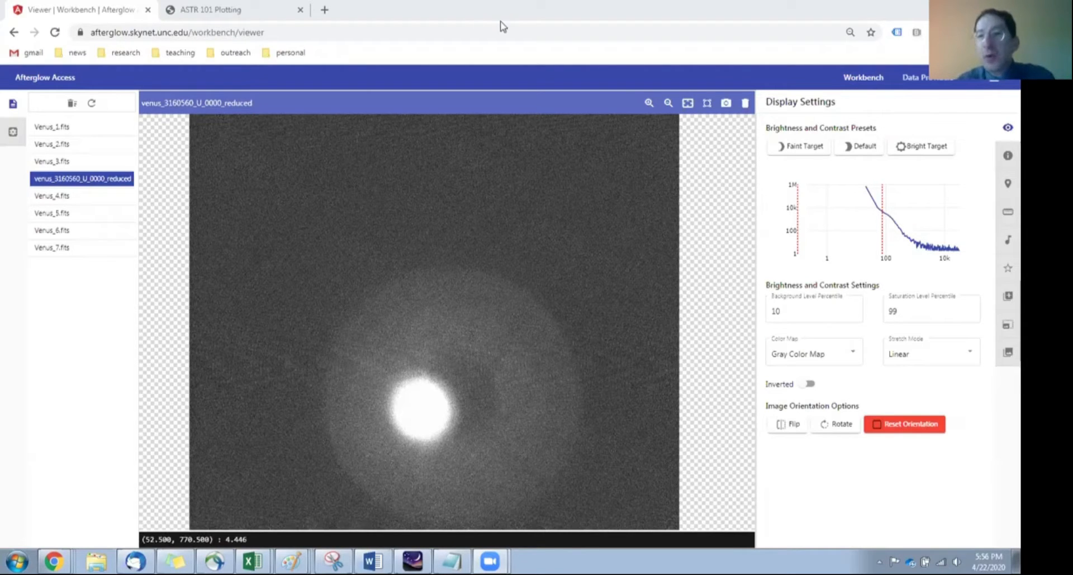
# Step: Browse the sample data to Astro 101 Lab, Lab 3 - Galilean Revolution, Venus, select all its files, and return to the workbench
pyautogui.click(924, 84)
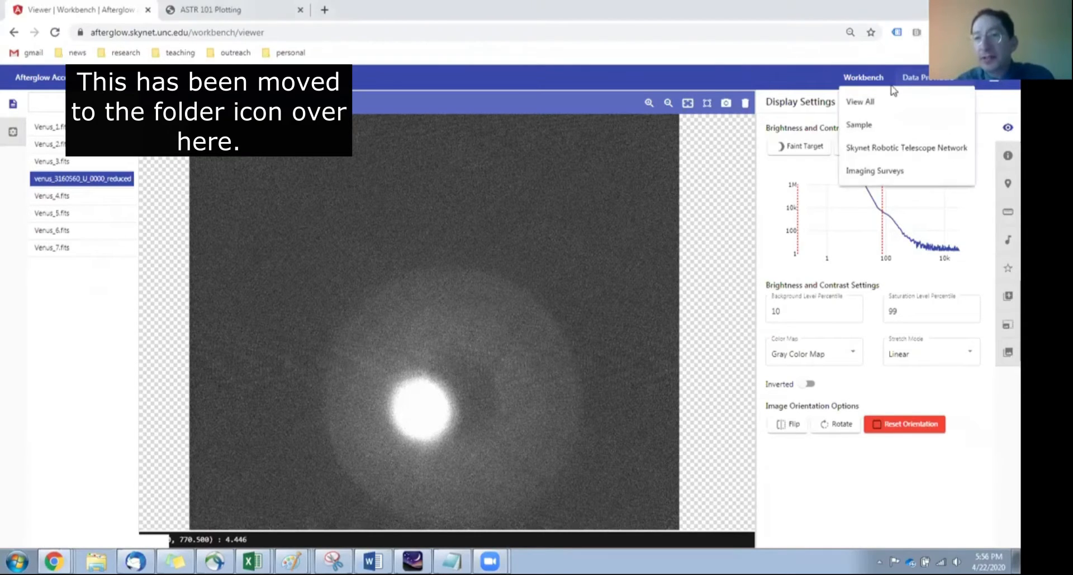
pyautogui.click(864, 102)
pyautogui.click(282, 202)
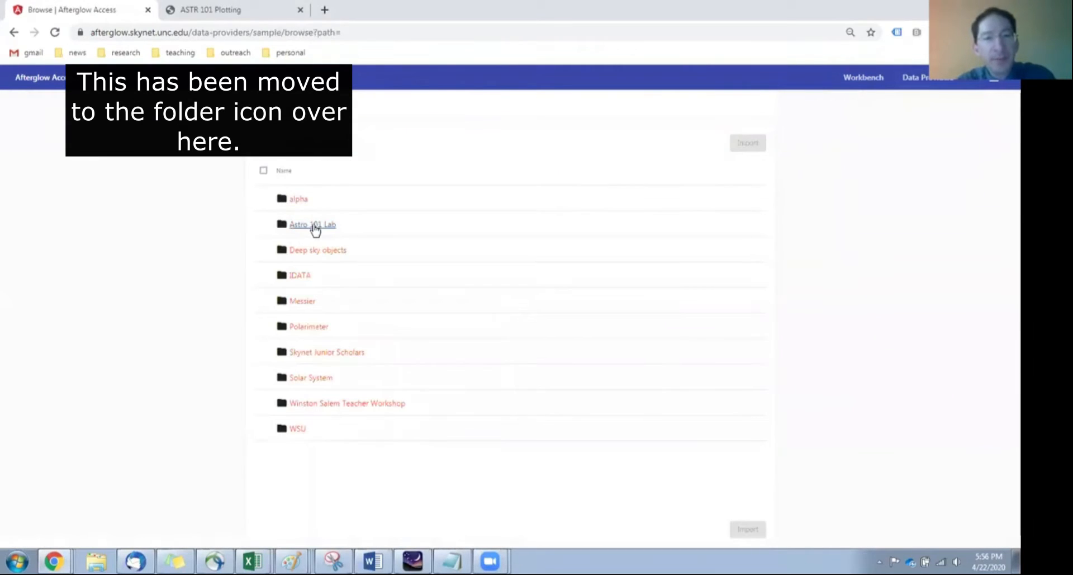
pyautogui.click(315, 226)
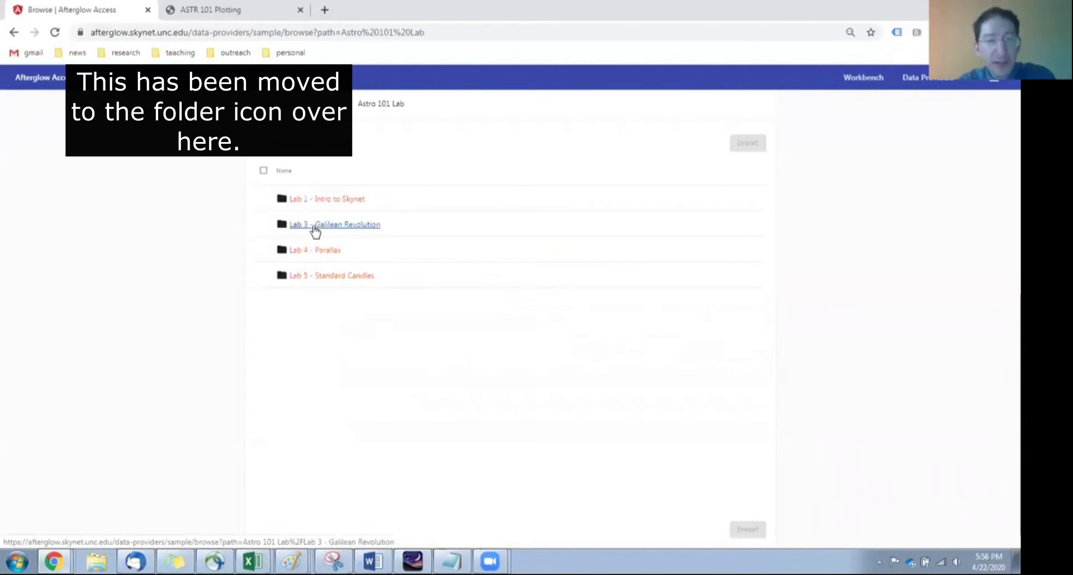
pyautogui.click(315, 227)
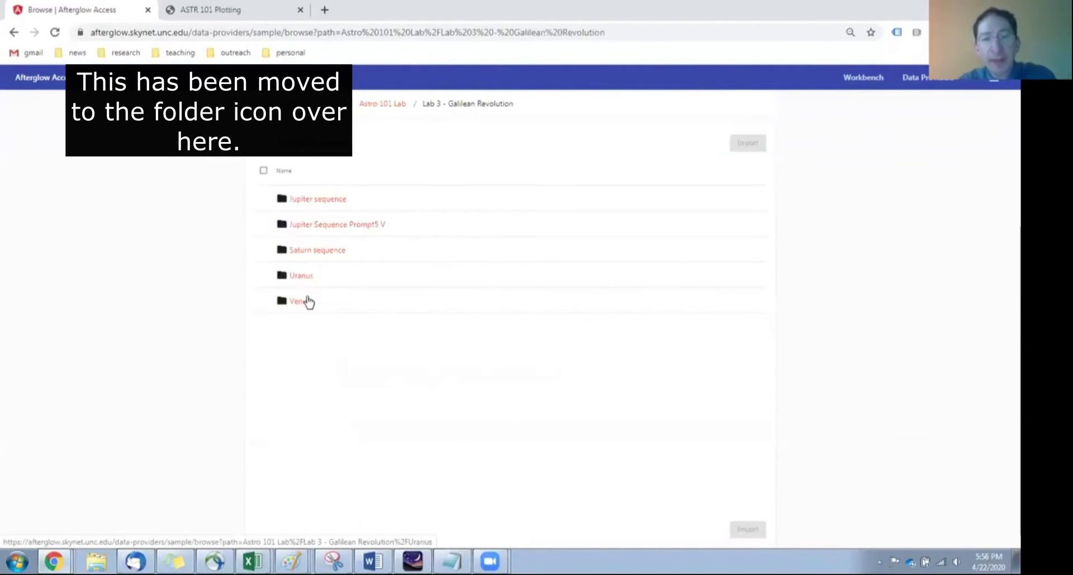
pyautogui.click(300, 301)
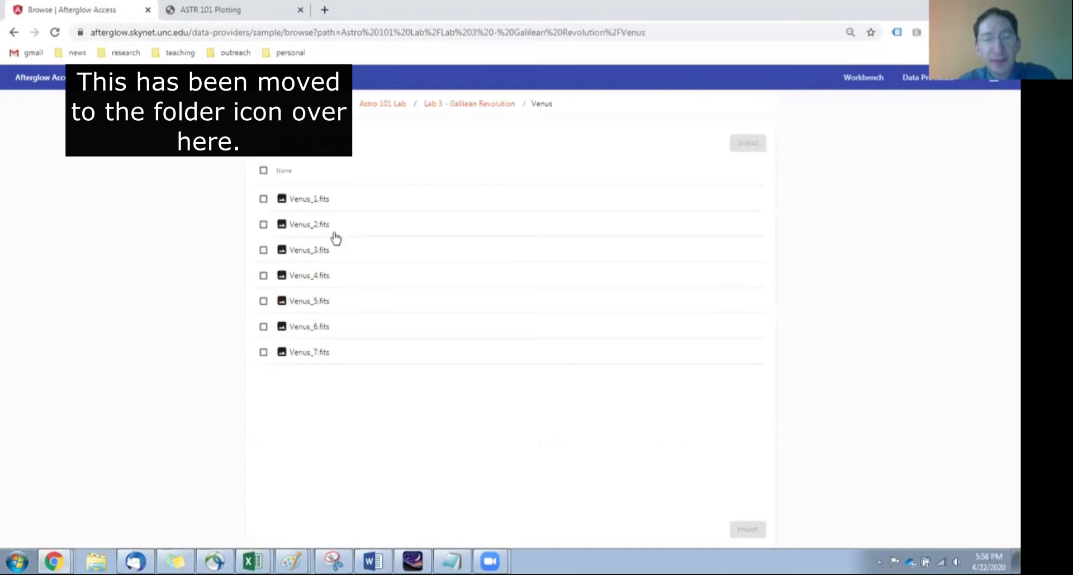
pyautogui.click(264, 171)
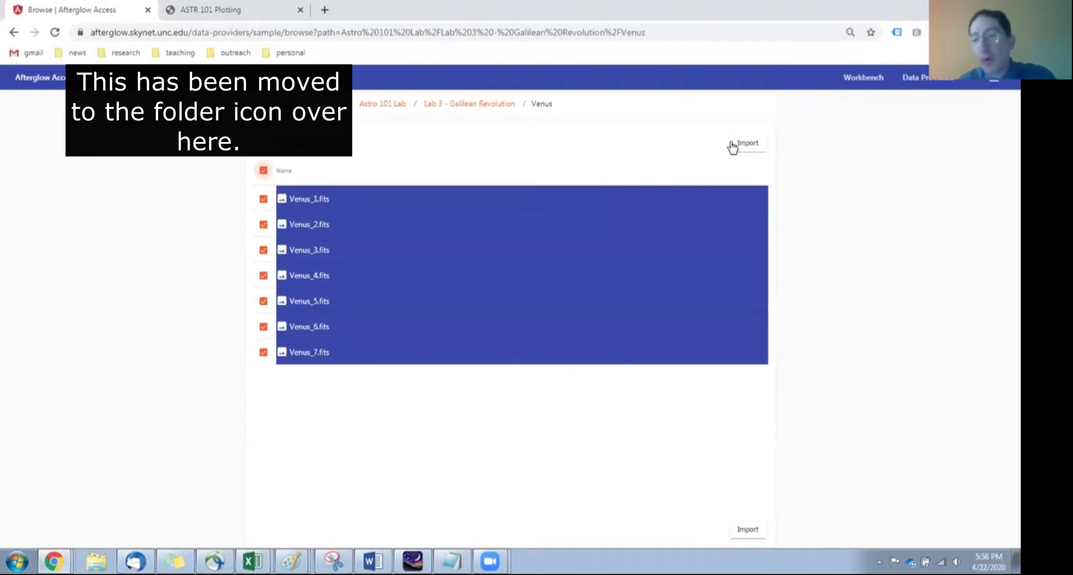
pyautogui.click(874, 83)
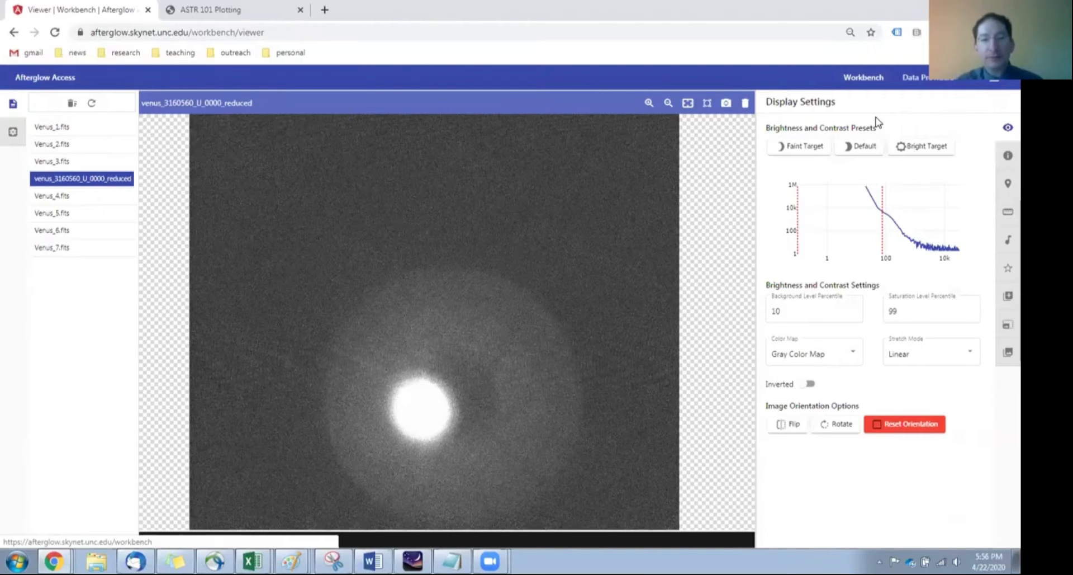
# Step: Apply the Bright Target preset to venus_3160560_U_0000_reduced and show the crescent centred and enlarged
pyautogui.moveTo(421, 407); pyautogui.dragTo(444, 299)
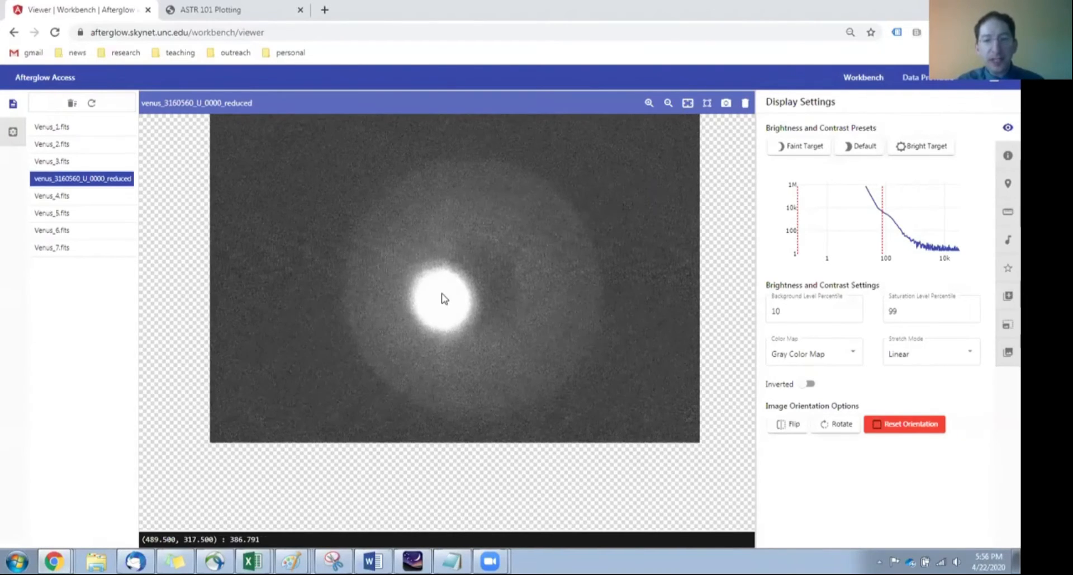
pyautogui.scroll(2, 445, 299)
pyautogui.scroll(2, 445, 300)
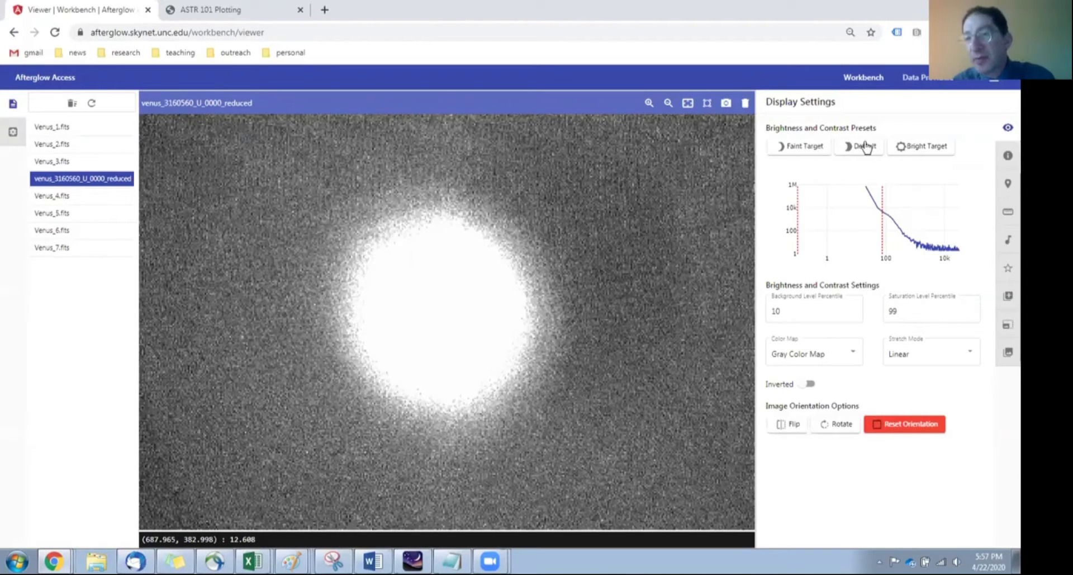
pyautogui.click(921, 150)
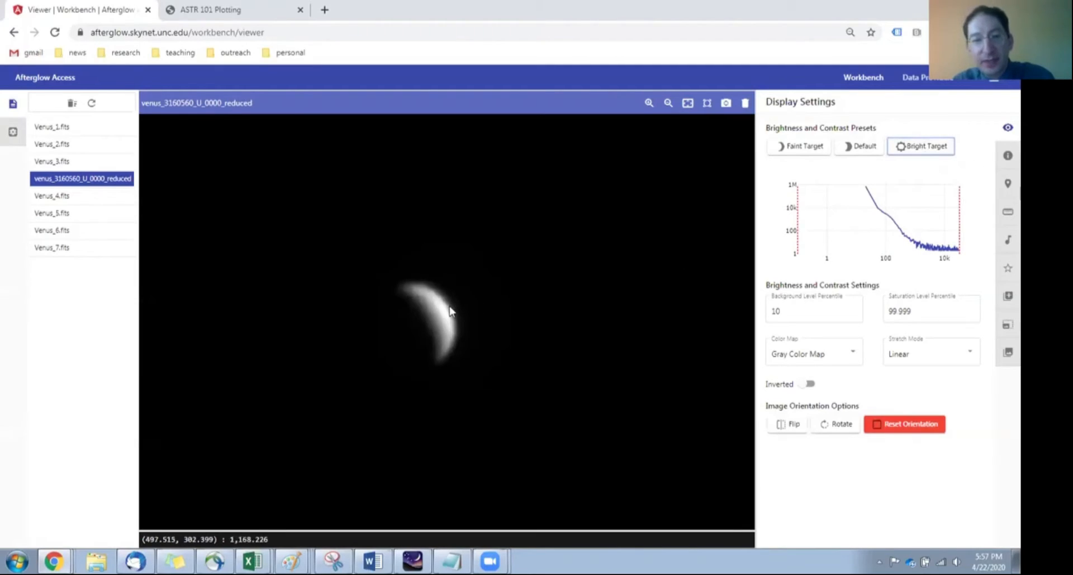
pyautogui.scroll(5, 448, 306)
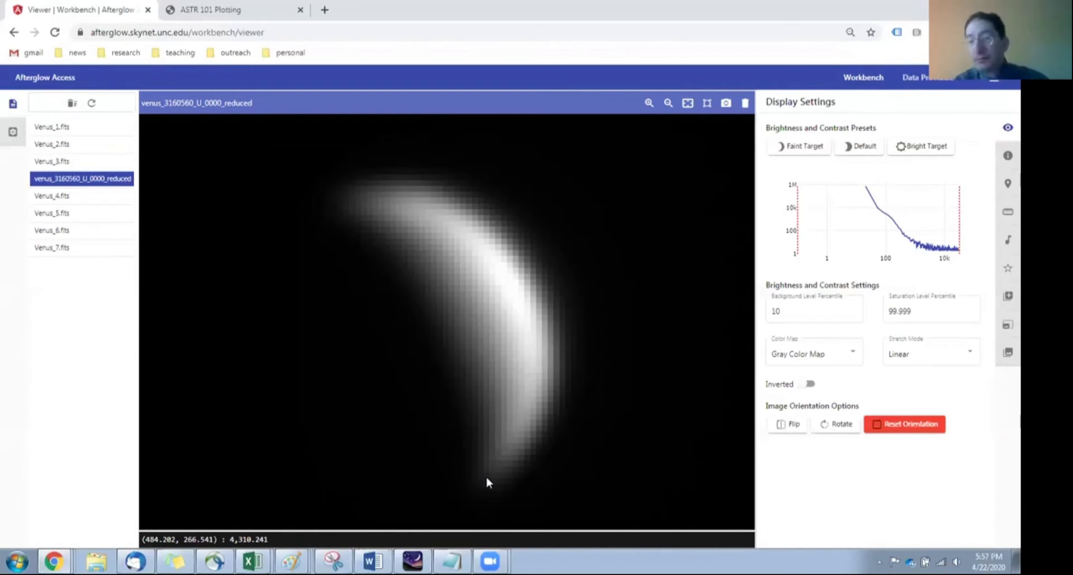
# Step: Measure the crescent's thickness at its middle with a 1D cross section and record 9.7 in cell A1 of the Excel workbook
pyautogui.click(1006, 219)
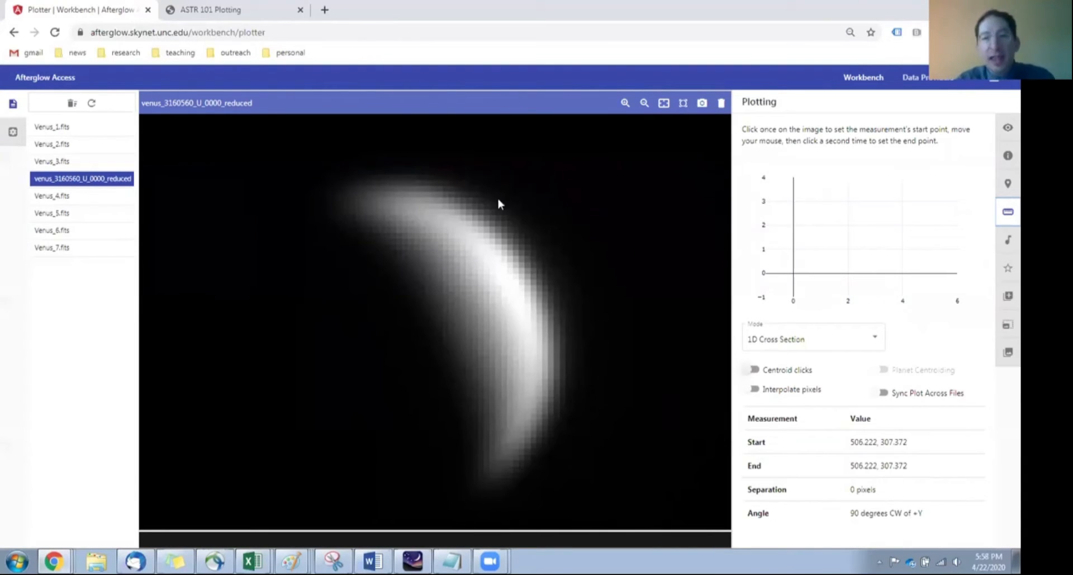
pyautogui.click(444, 315)
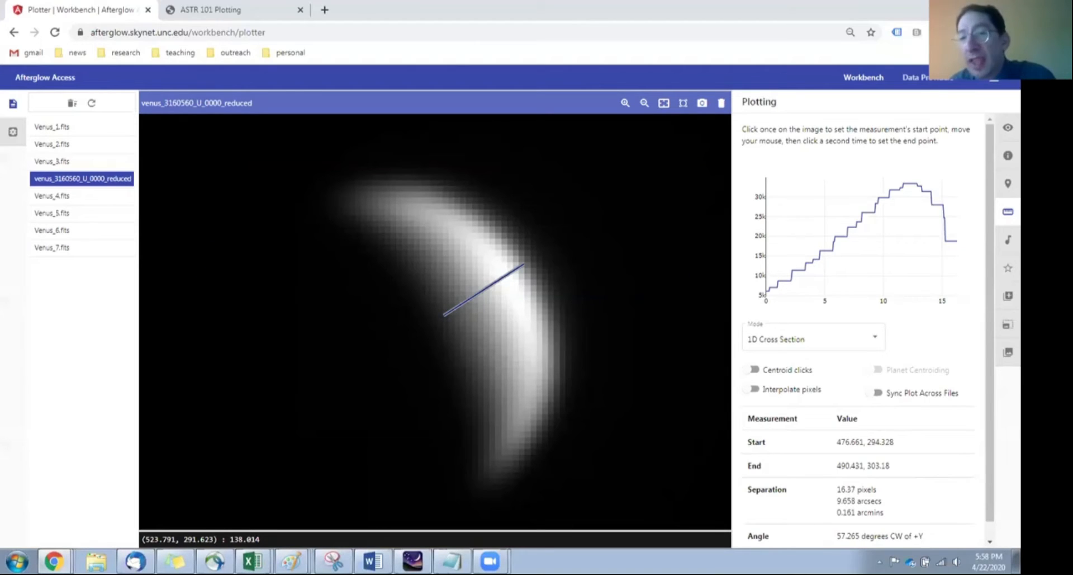
pyautogui.hotkey('alt', 'Tab')
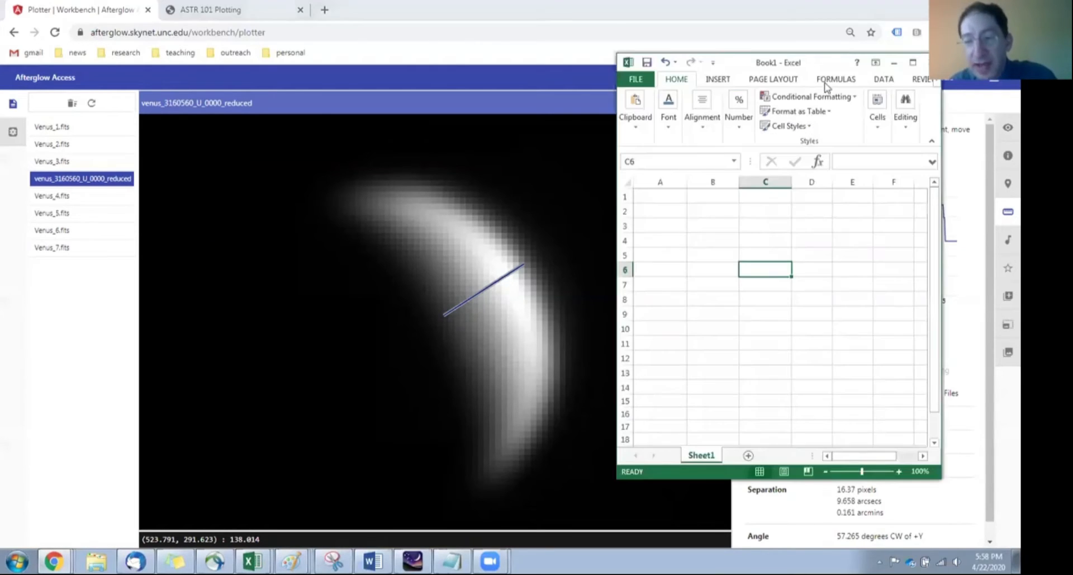
pyautogui.click(674, 195)
pyautogui.write('9.7')
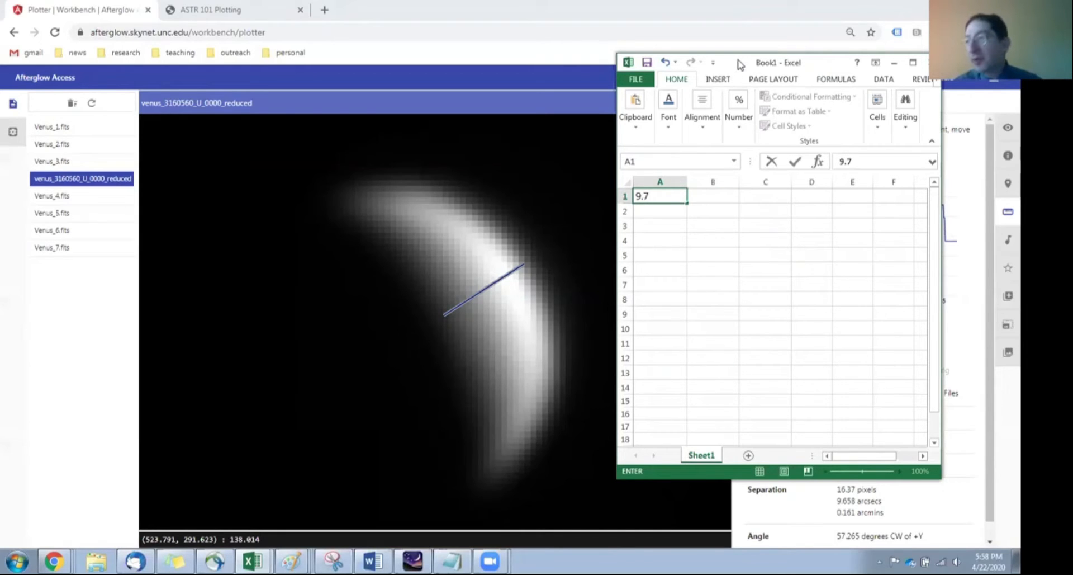
pyautogui.click(894, 62)
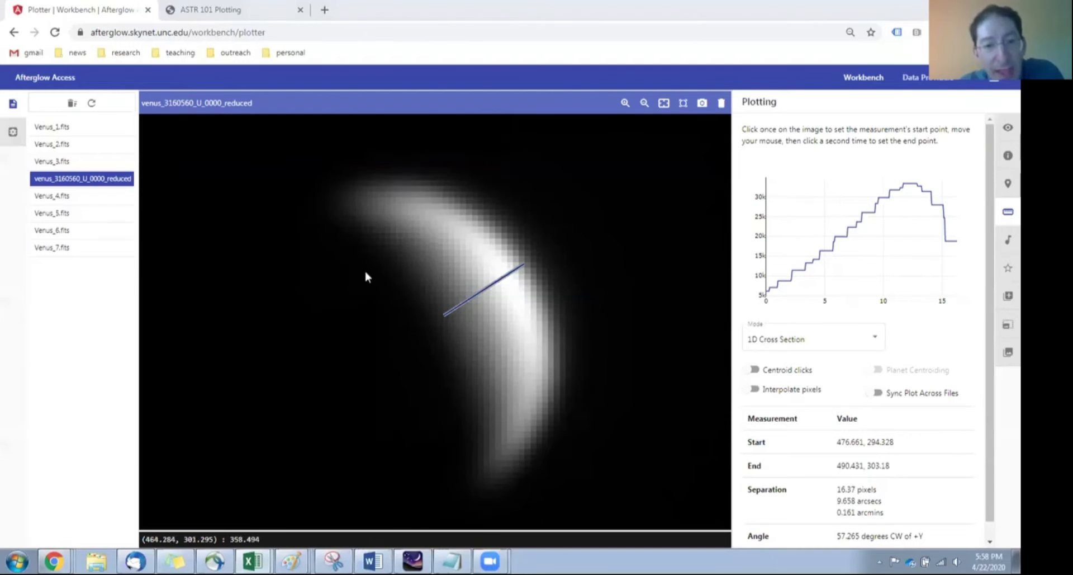
# Step: Measure the same crescent from tip to tip and record 31.4 in cell B1 of the Excel workbook
pyautogui.click(334, 208)
pyautogui.click(487, 480)
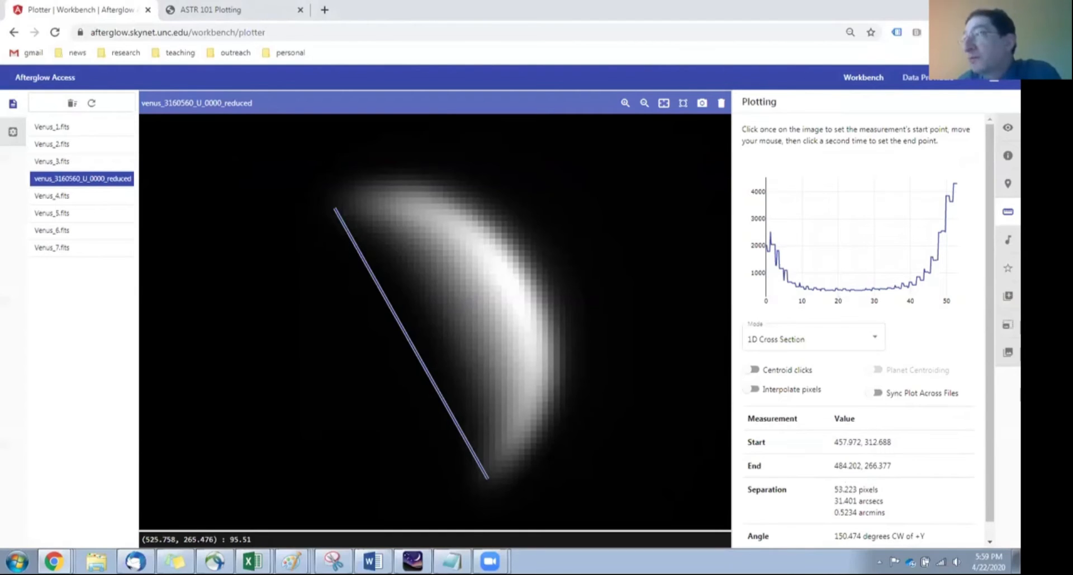
pyautogui.hotkey('alt', 'Tab')
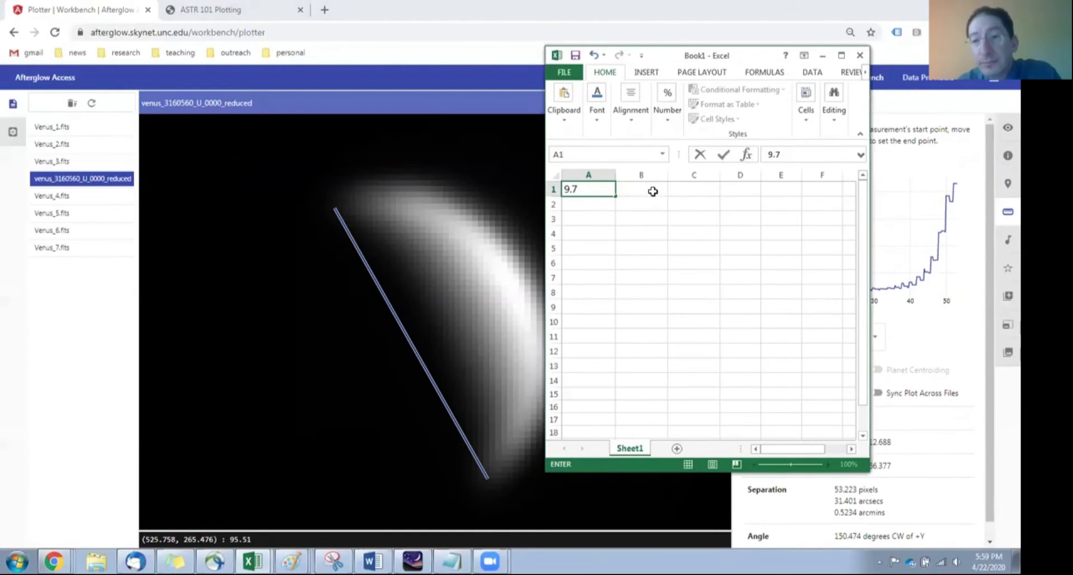
pyautogui.click(653, 192)
pyautogui.write('31.4')
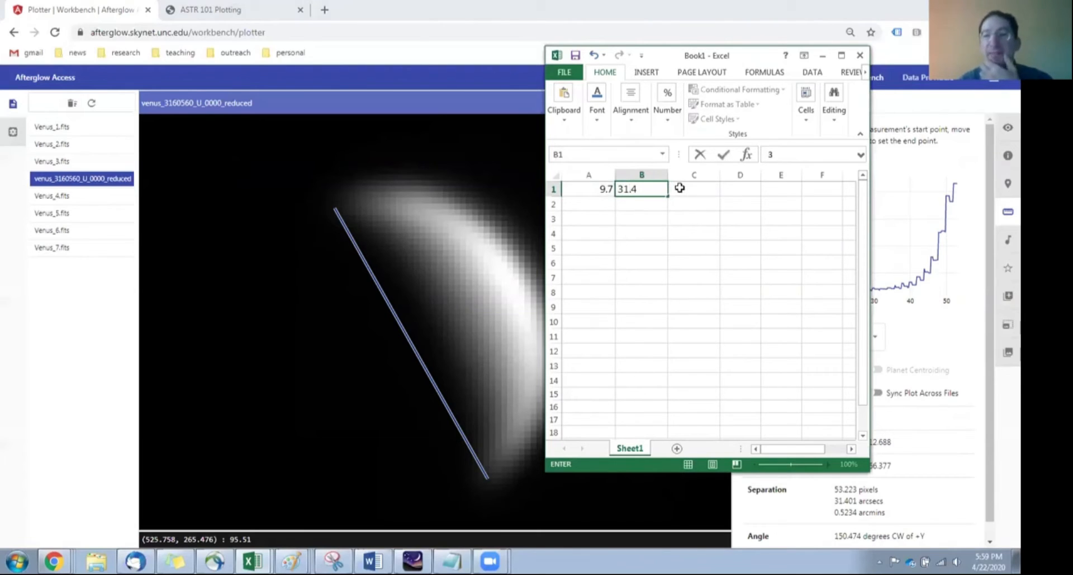
# Step: Calculate the thickness-to-diameter ratio in cell C1 by dividing A1 by B1, and return to the Venus image
pyautogui.click(679, 188)
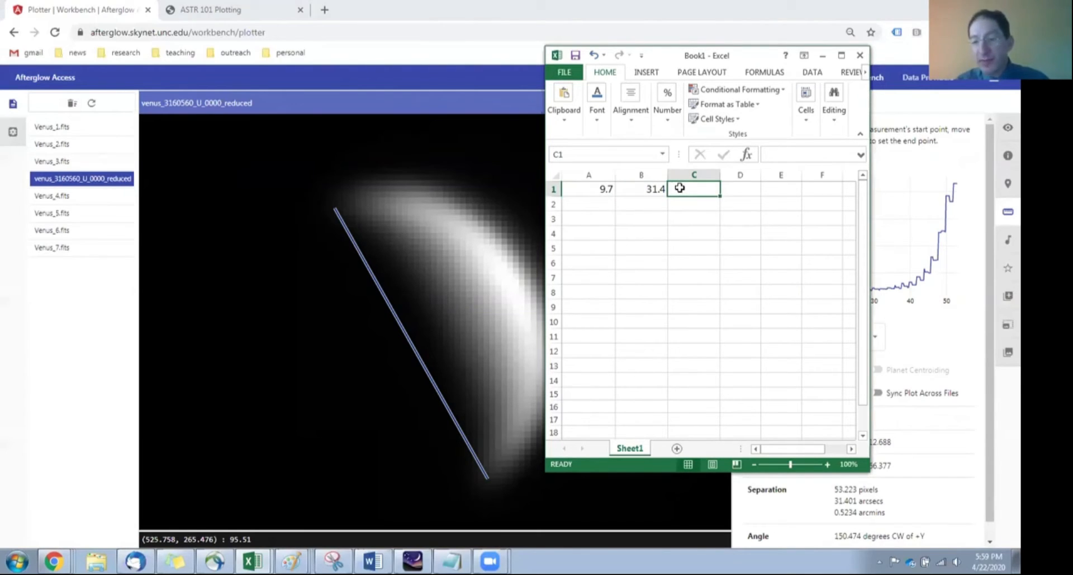
pyautogui.write('=')
pyautogui.click(596, 193)
pyautogui.write('/')
pyautogui.click(647, 191)
pyautogui.press('Return')
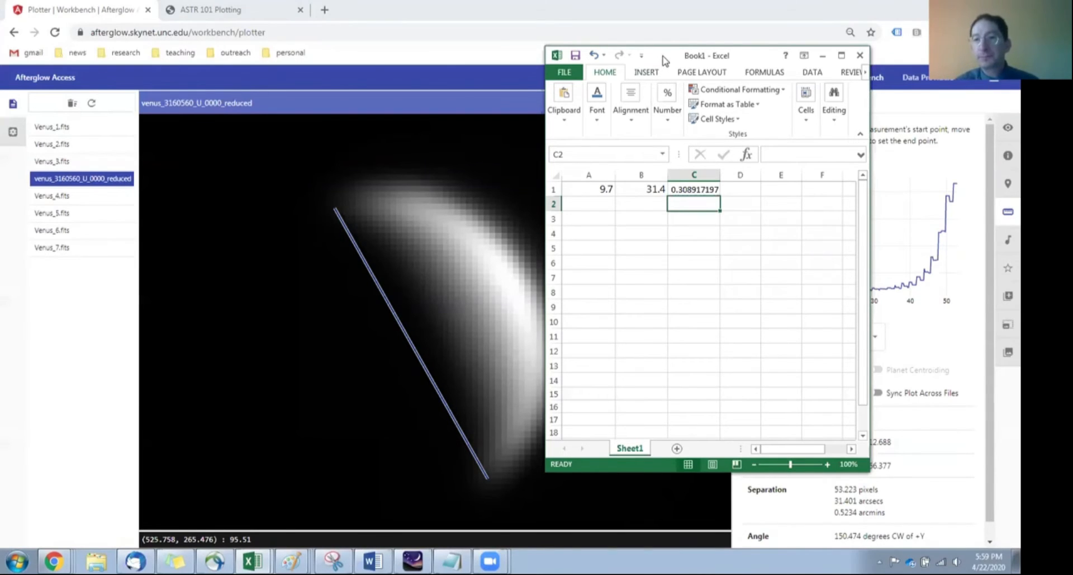
pyautogui.click(823, 56)
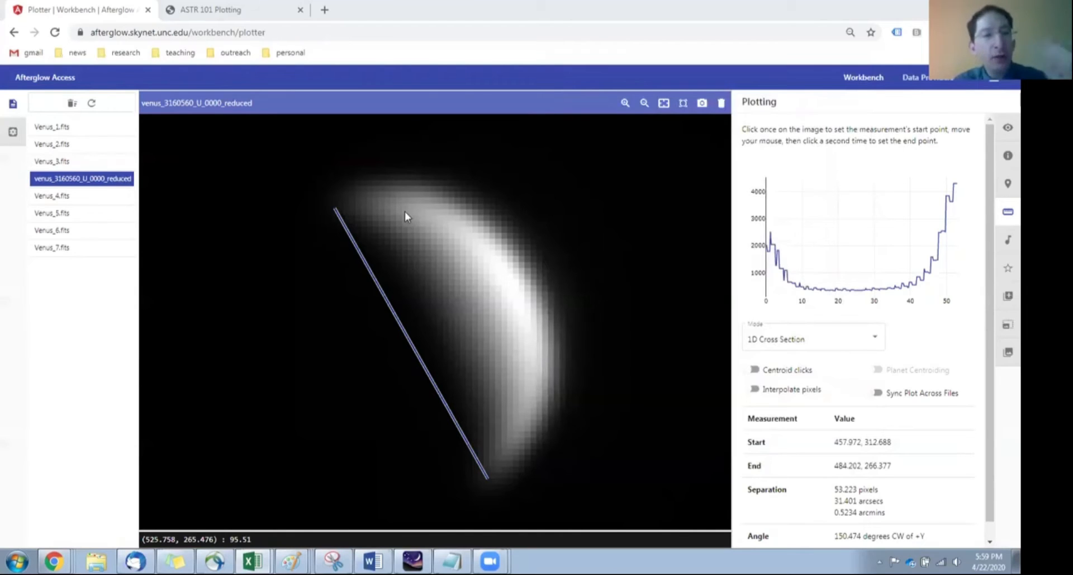
# Step: Open Venus_7.fits and apply the Bright Target brightness and contrast preset to it
pyautogui.click(54, 249)
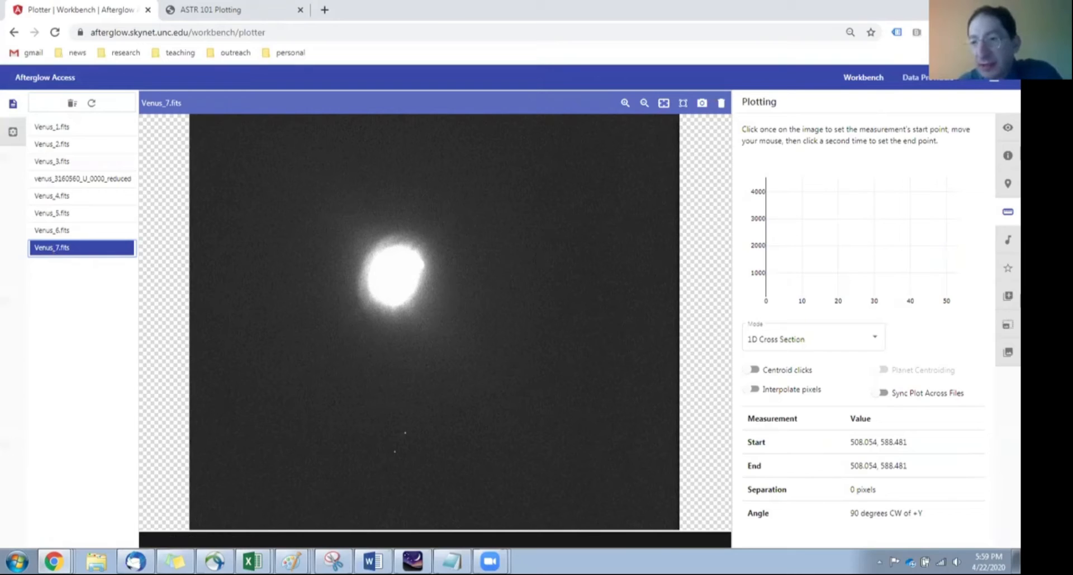
pyautogui.click(1007, 132)
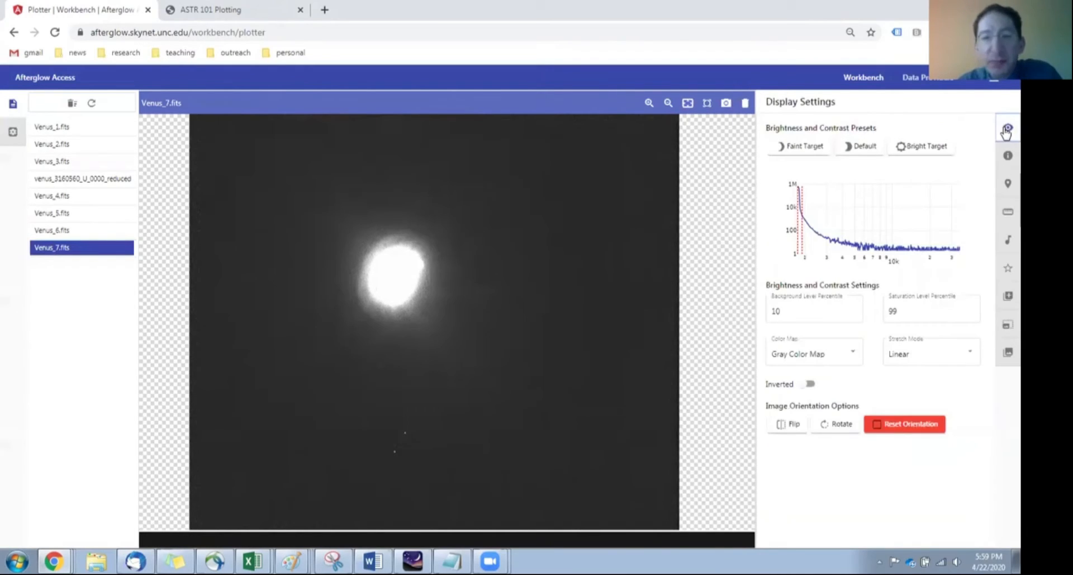
pyautogui.click(931, 148)
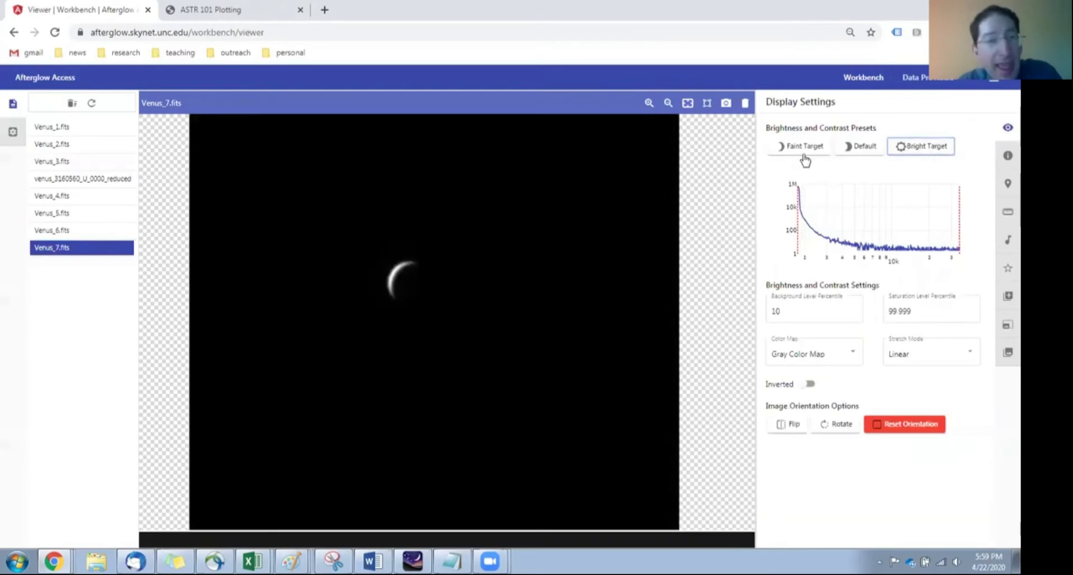
# Step: Turn on syncing of display settings in the workbench settings and return to the file list
pyautogui.click(13, 133)
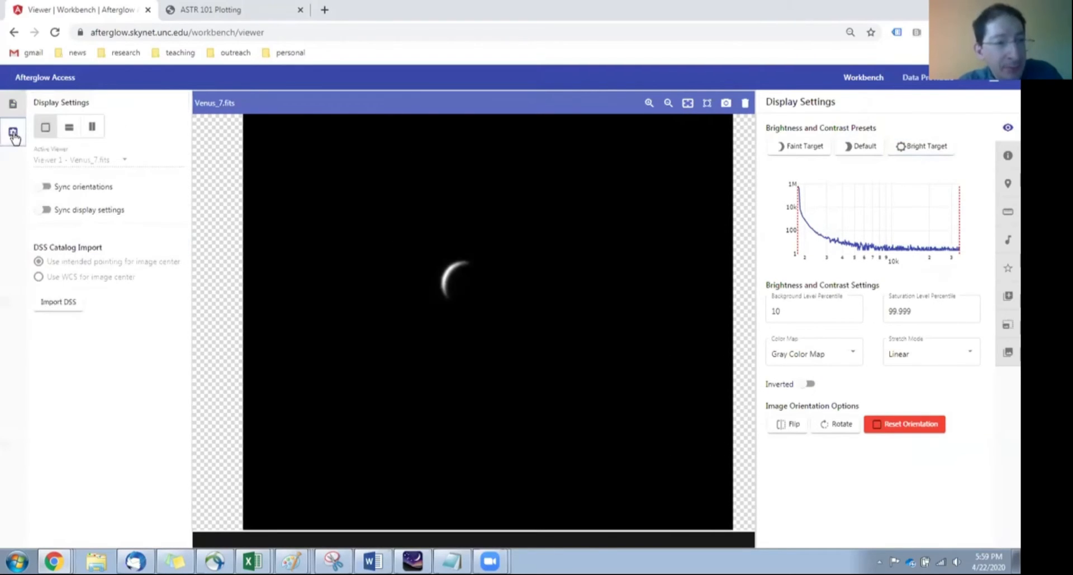
pyautogui.click(42, 210)
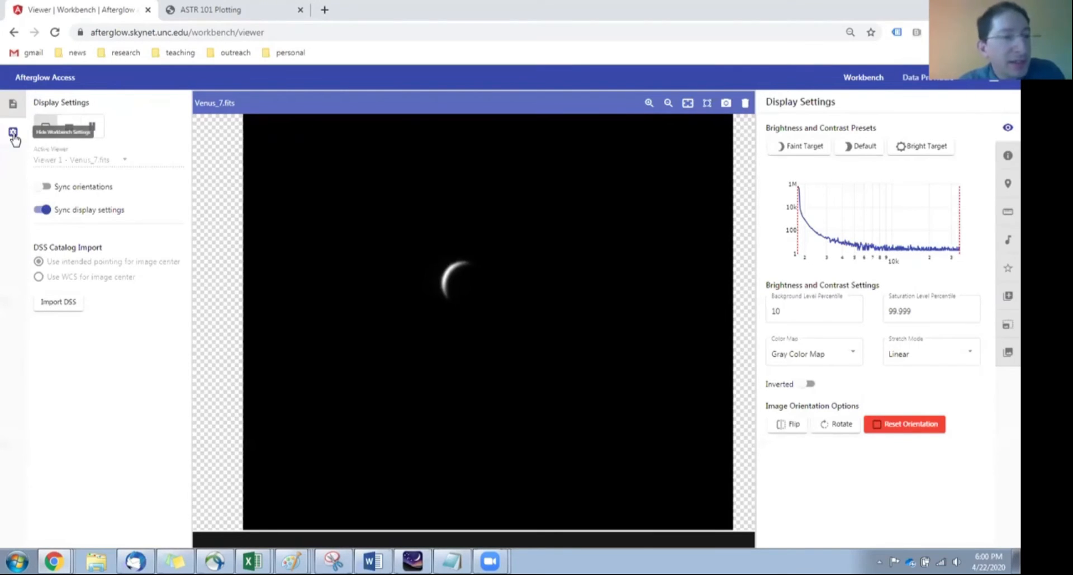
pyautogui.click(13, 104)
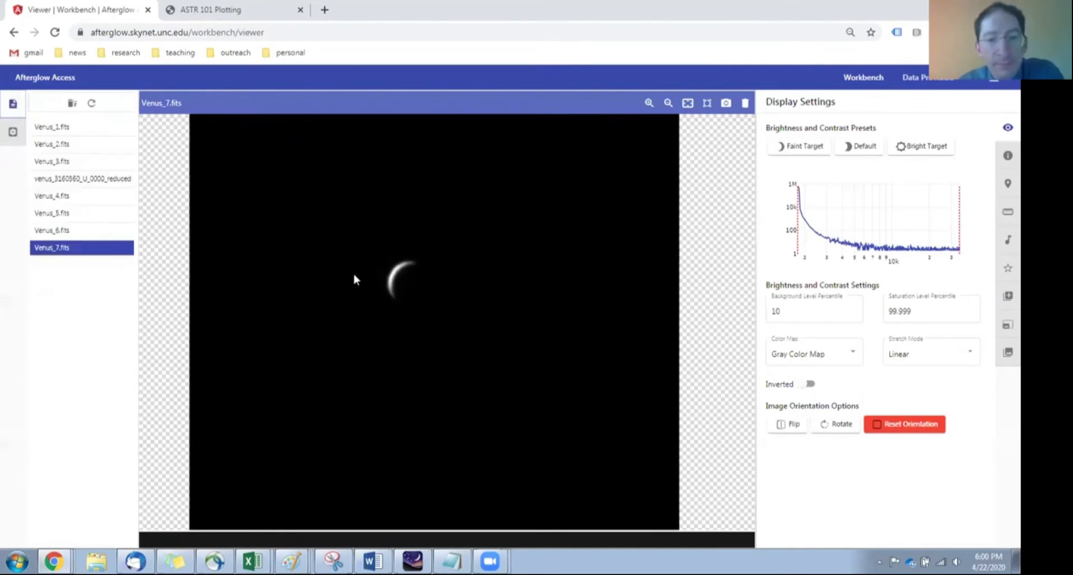
# Step: Measure the thickness of the Venus_7.fits crescent with a 1D cross section and record 6.8 in cell A2 of the Excel workbook
pyautogui.scroll(5, 376, 284)
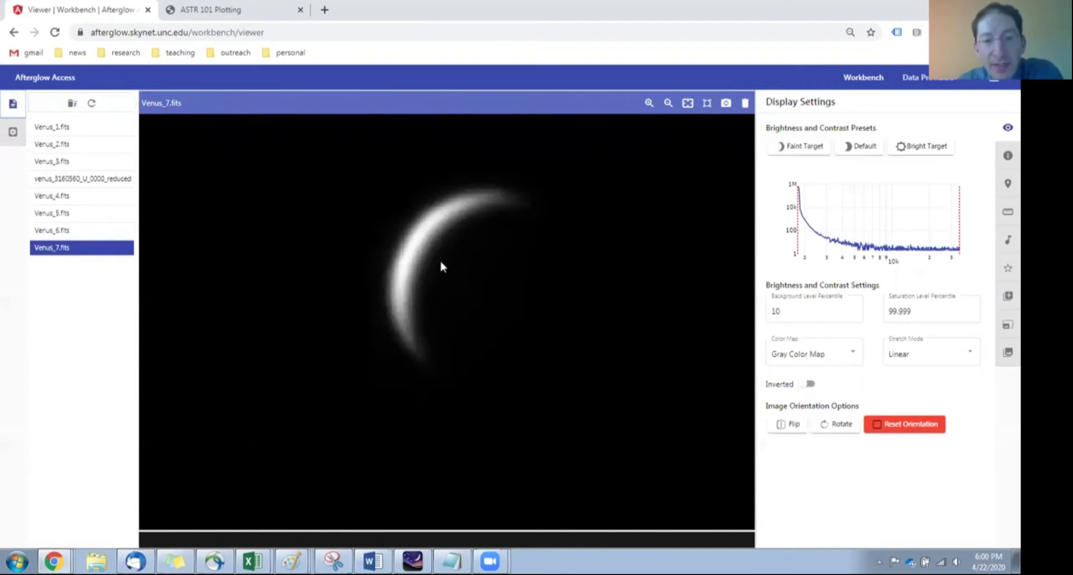
pyautogui.scroll(2, 439, 301)
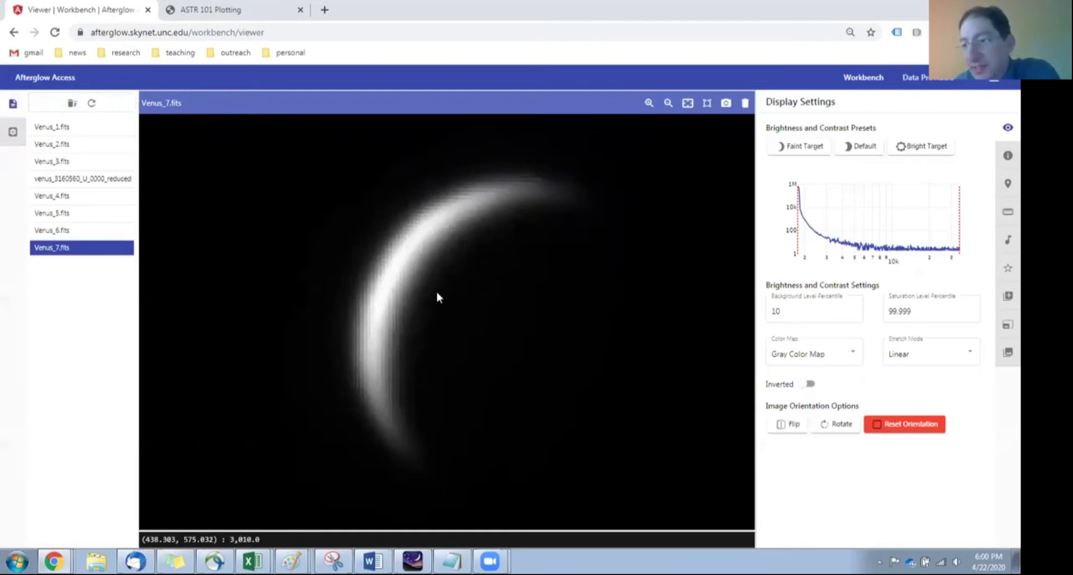
pyautogui.click(1008, 212)
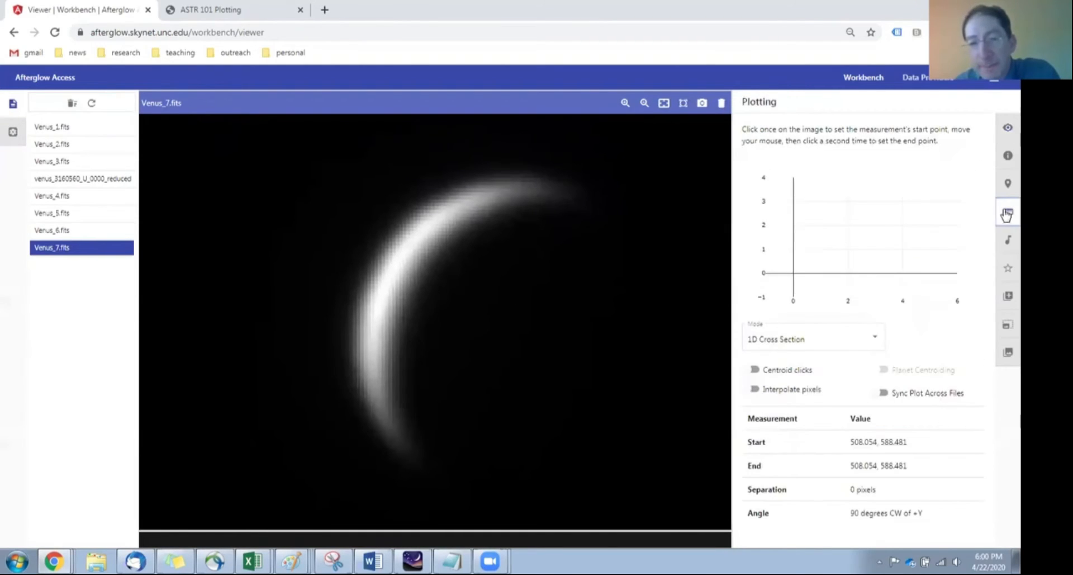
pyautogui.click(390, 246)
pyautogui.click(420, 269)
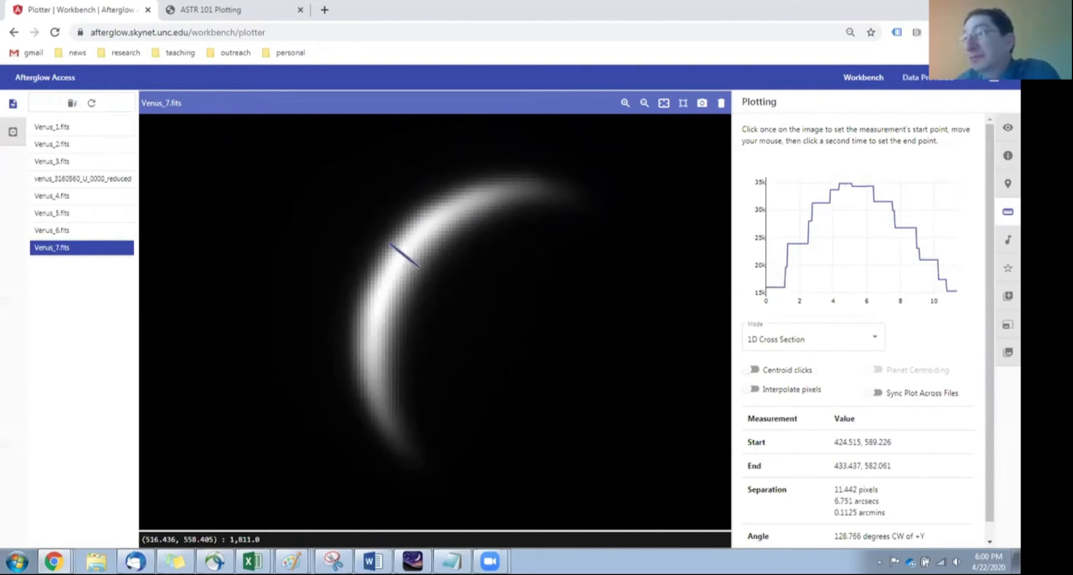
pyautogui.hotkey('alt', 'Tab')
pyautogui.click(687, 217)
pyautogui.write('6.8')
pyautogui.press('Return')
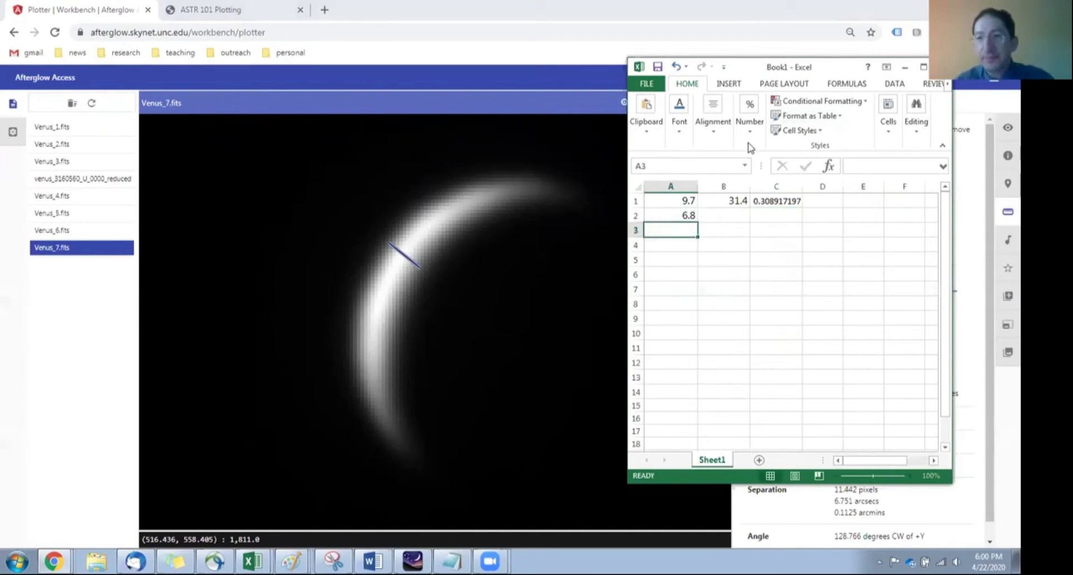
# Step: Switch back to Afterglow and measure the Venus_7.fits crescent from its lower tip to its upper tip
pyautogui.hotkey('alt', 'Tab')
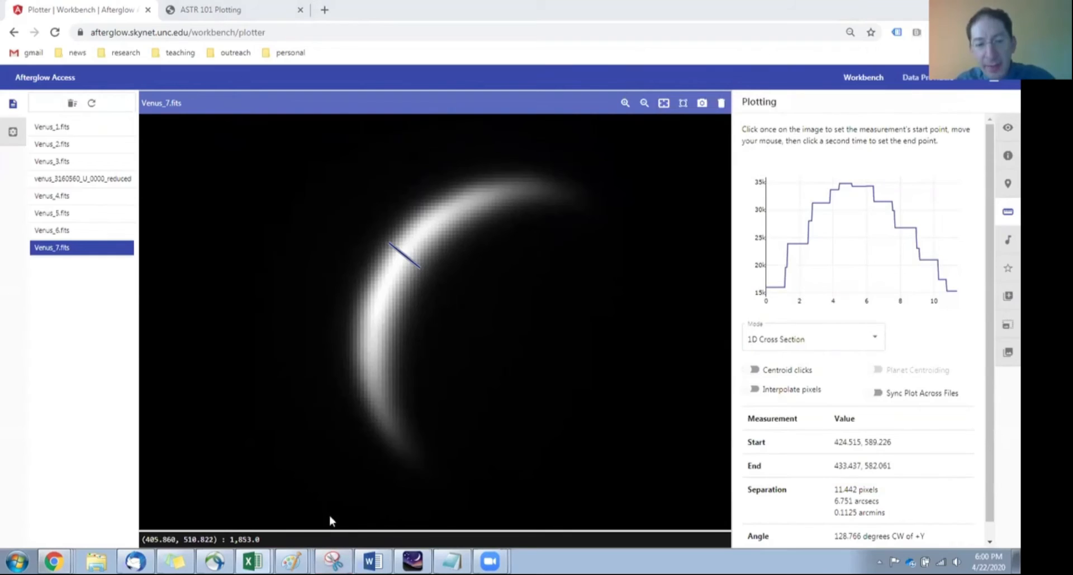
pyautogui.click(408, 453)
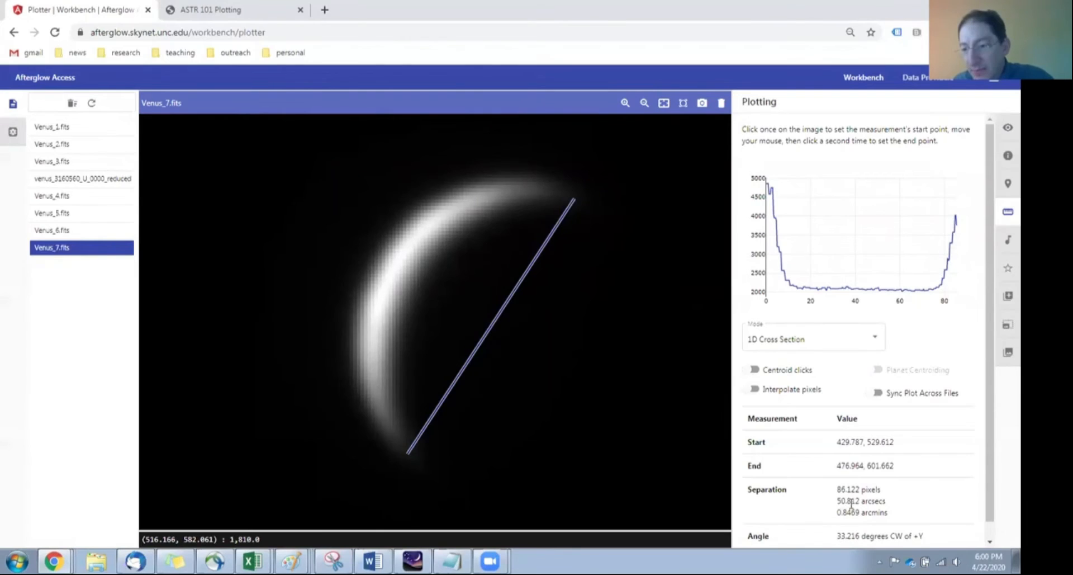
# Step: Switch to the Excel workbook, enter 50.8 in cell B2 and fill the ratio formula from C1 down to C2
pyautogui.hotkey('alt', 'Tab')
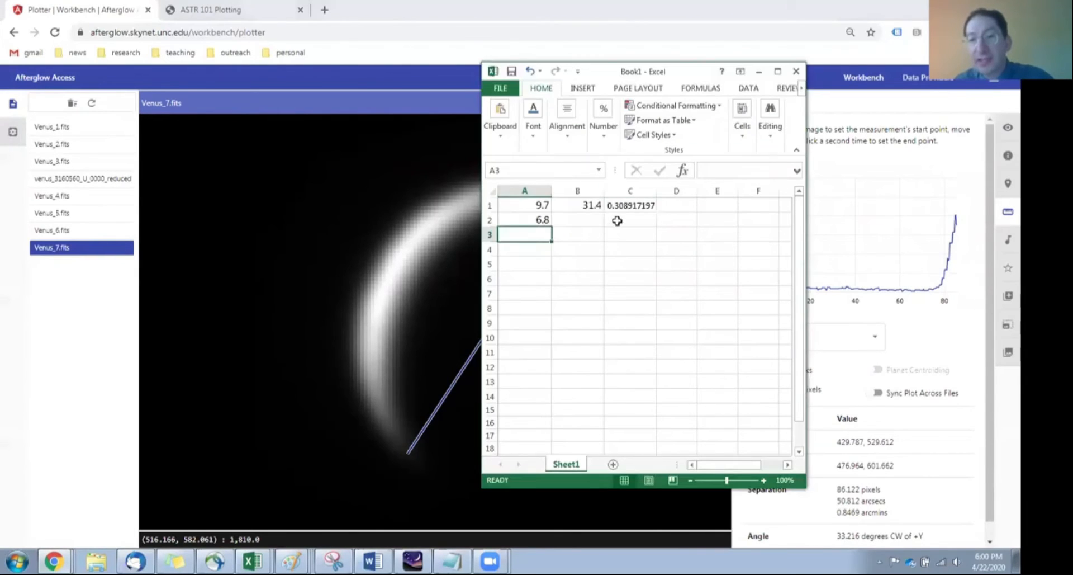
pyautogui.click(593, 220)
pyautogui.write('50.8')
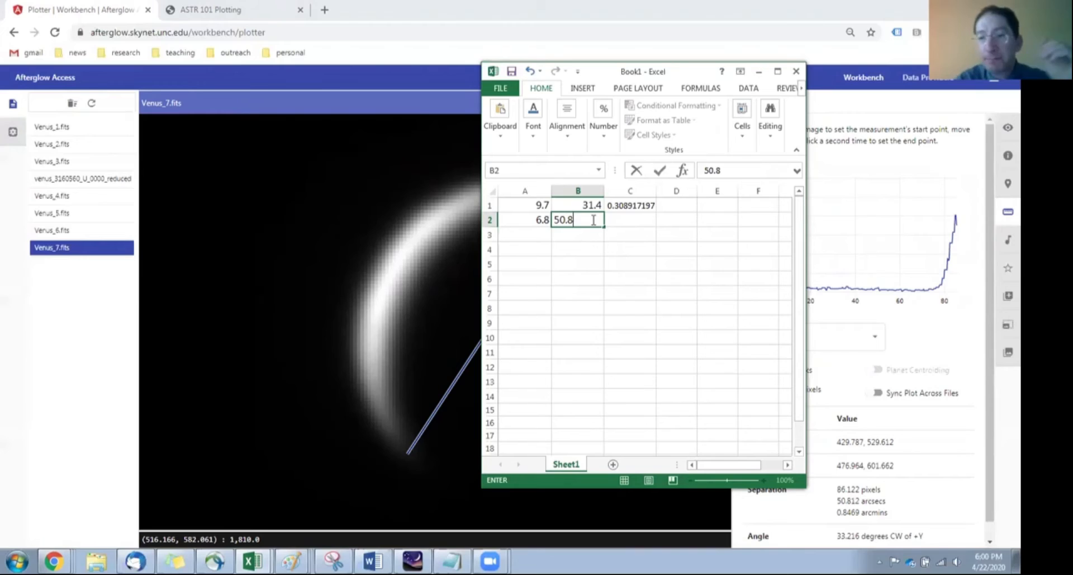
pyautogui.click(625, 206)
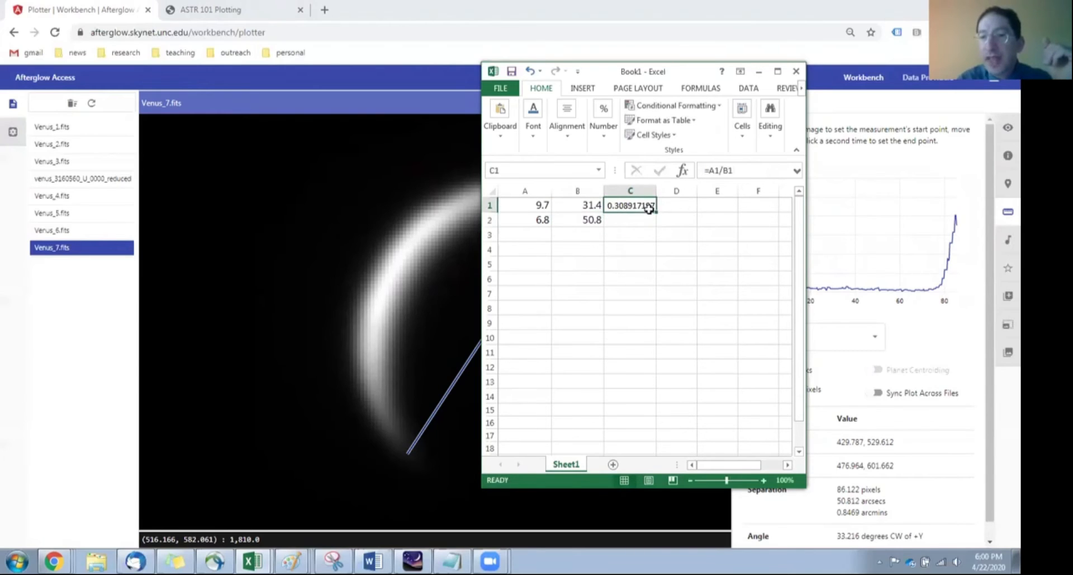
pyautogui.moveTo(656, 212); pyautogui.dragTo(656, 224)
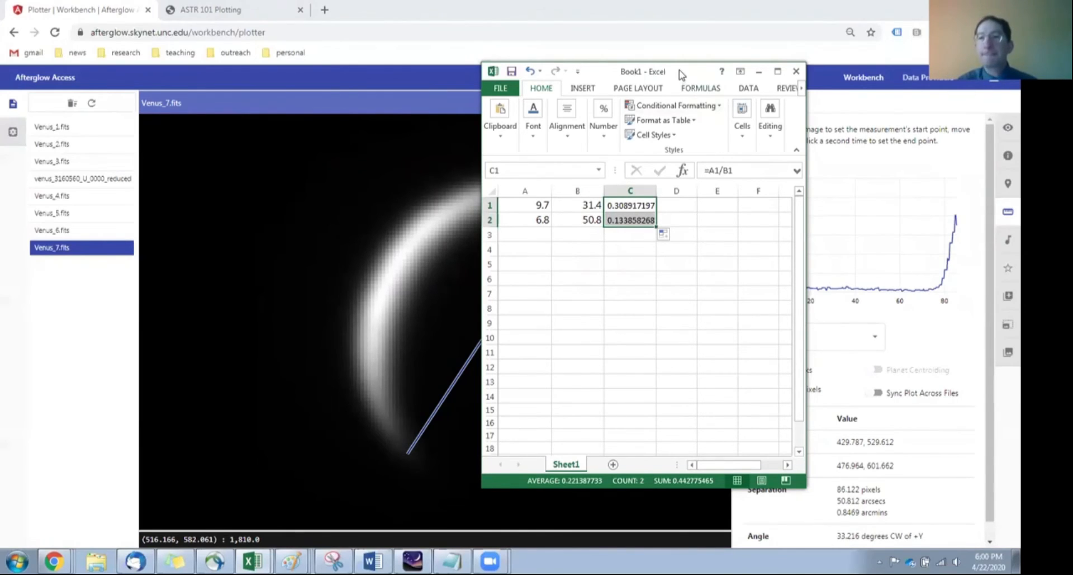
# Step: Put the Excel window away, switch to the ASTR 101 Plotting page and set the graph type to Venus
pyautogui.moveTo(680, 74); pyautogui.dragTo(708, 77)
pyautogui.click(786, 75)
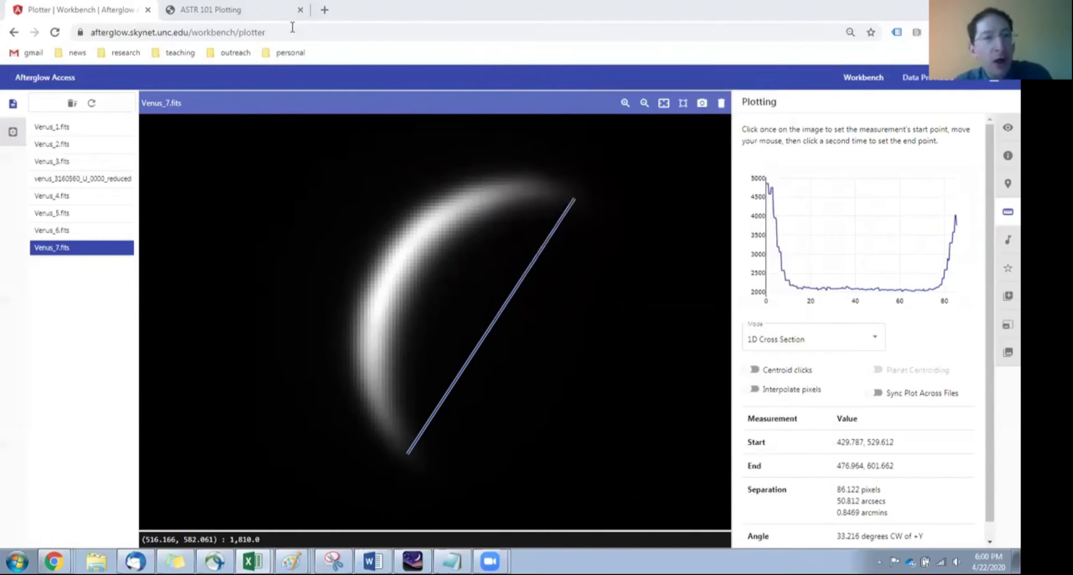
pyautogui.click(258, 14)
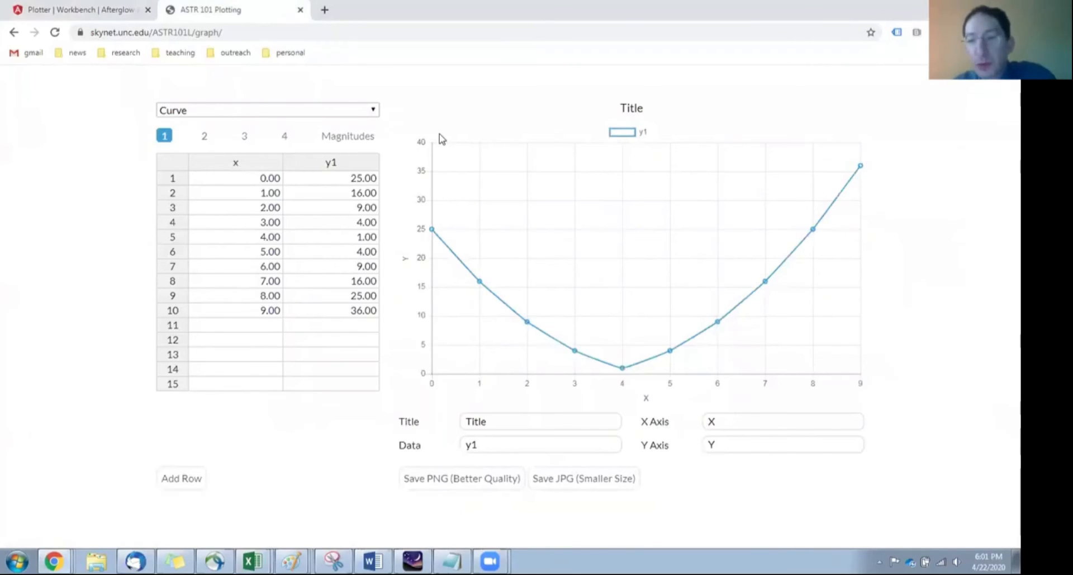
pyautogui.click(235, 115)
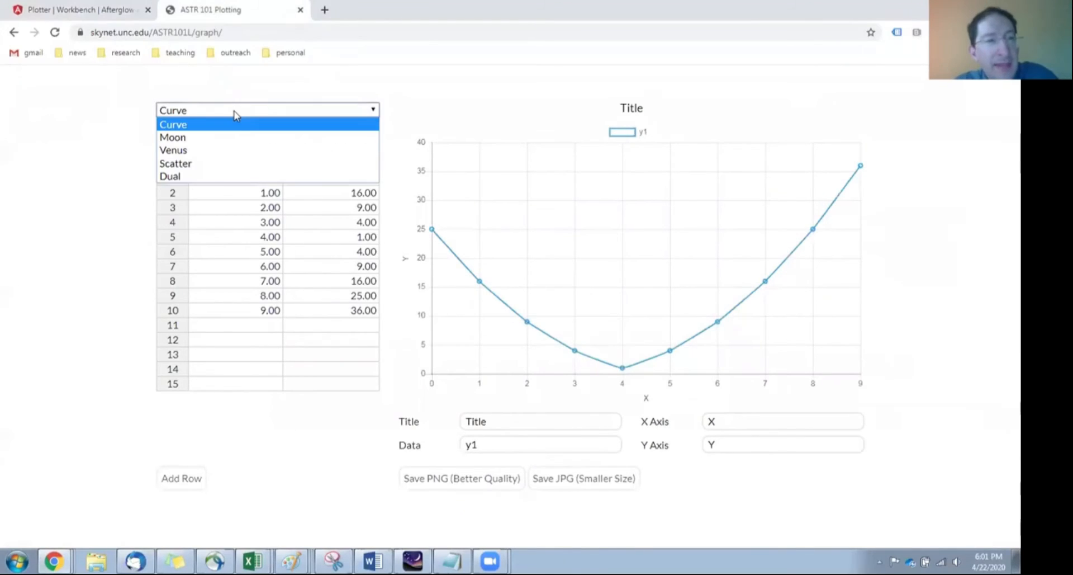
pyautogui.click(188, 151)
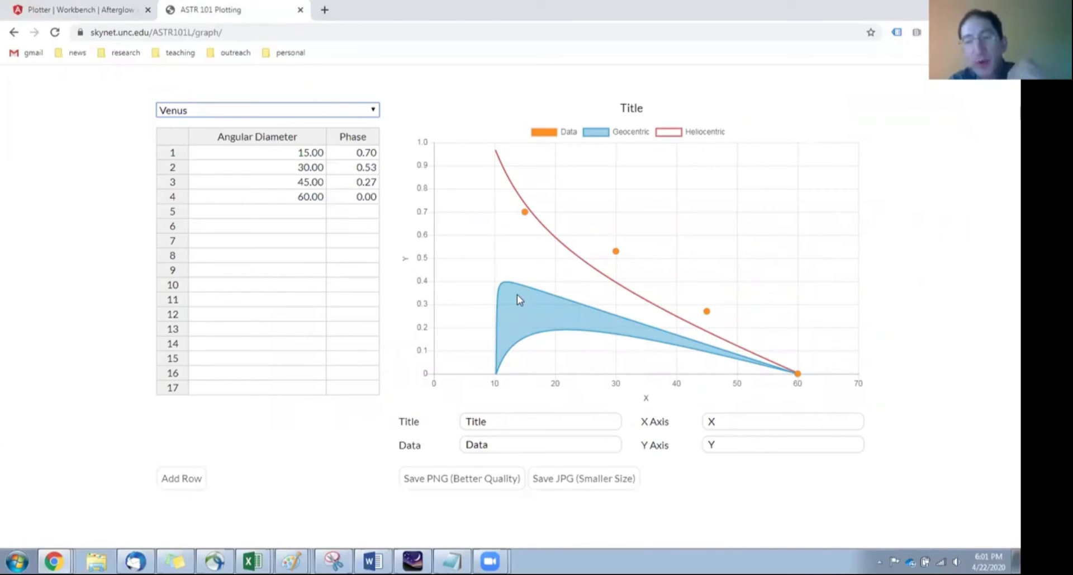
# Step: Label the chart's x axis "Angular Diameter (arcsec)" and its y axis "Phase"
pyautogui.click(723, 420)
pyautogui.press('BackSpace')
pyautogui.write('A')
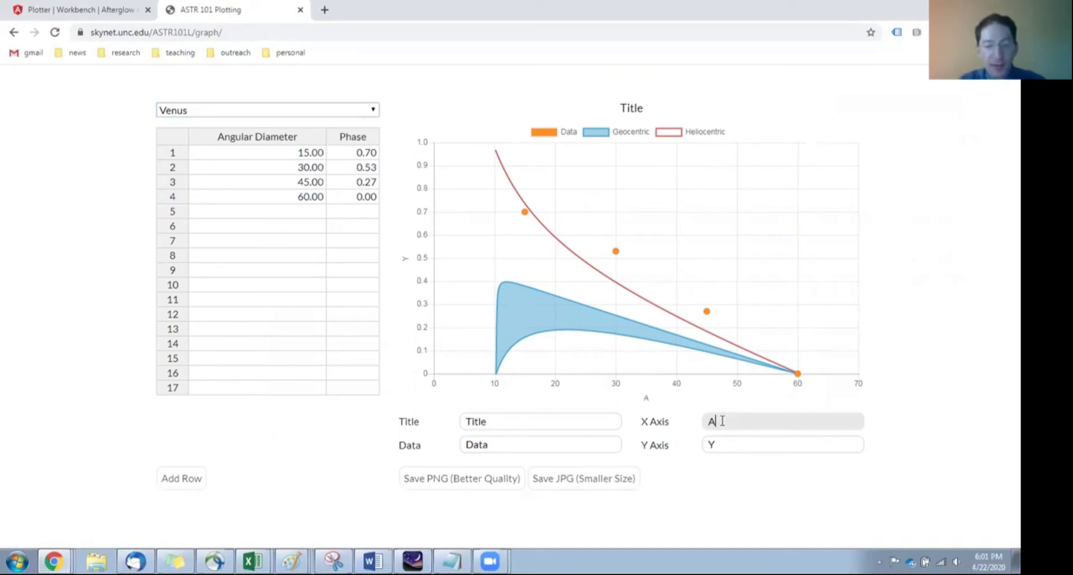
pyautogui.write('ngular Dia')
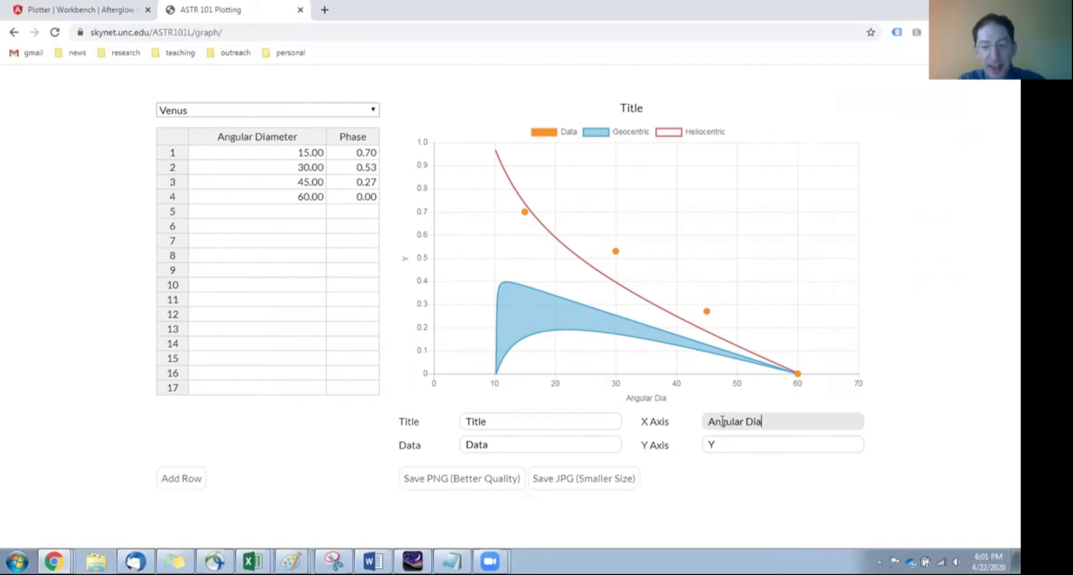
pyautogui.write('meter ')
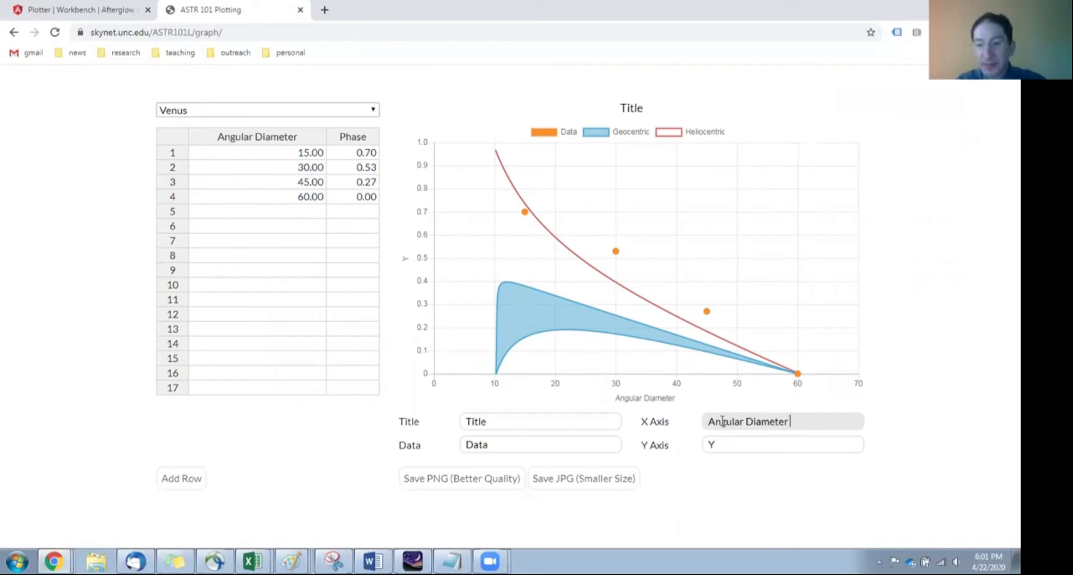
pyautogui.write('(arcsec)')
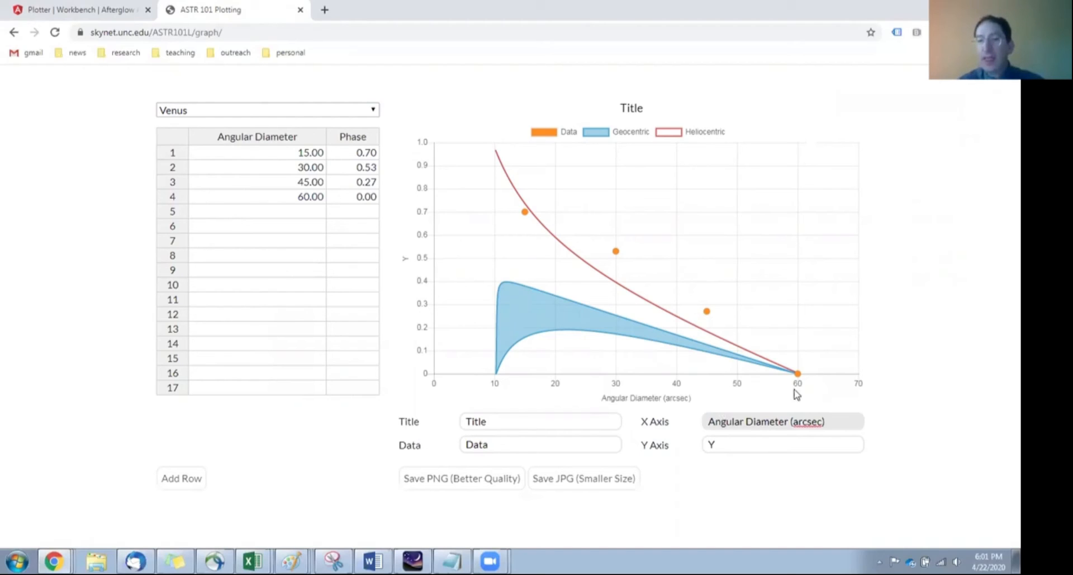
pyautogui.click(770, 446)
pyautogui.press('BackSpace')
pyautogui.write('Phase')
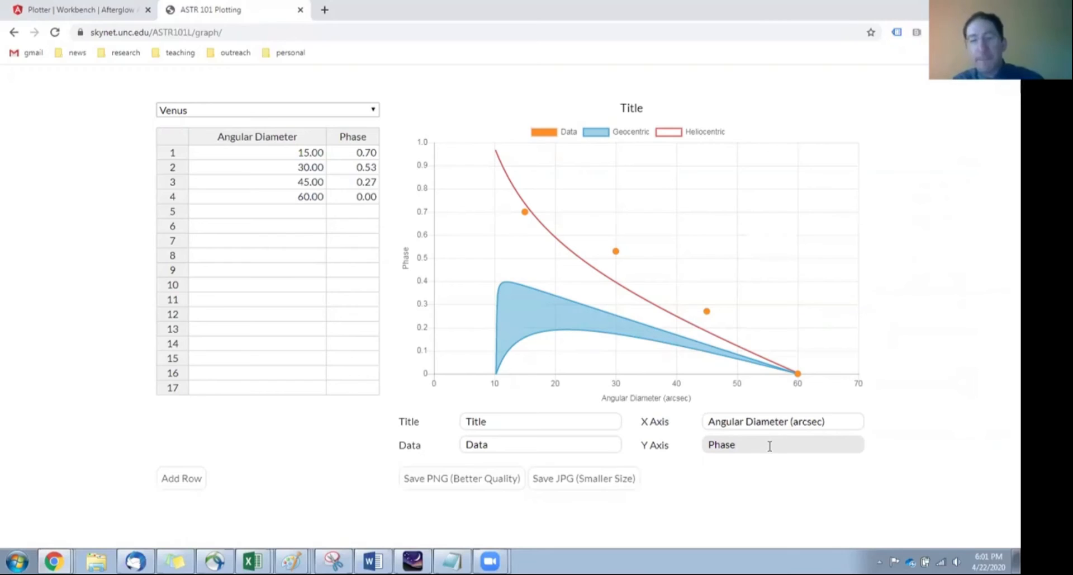
# Step: Replace the chart's title with "Phase vs. Size of Venus"
pyautogui.click(495, 424)
pyautogui.press('BackSpace')
pyautogui.press('BackSpace')
pyautogui.press('BackSpace')
pyautogui.press('BackSpace')
pyautogui.press('BackSpace')
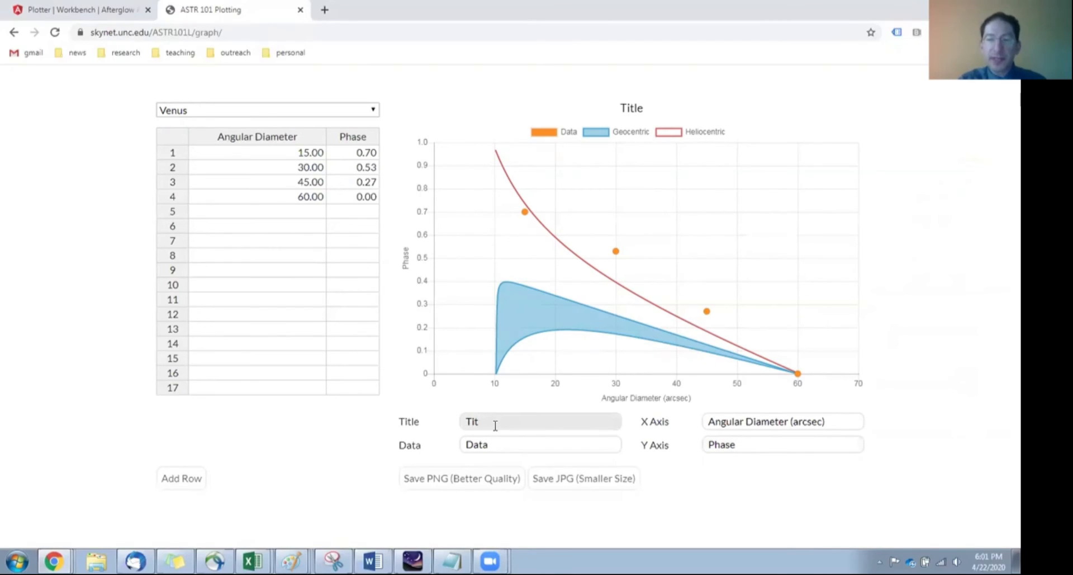
pyautogui.write('Phase')
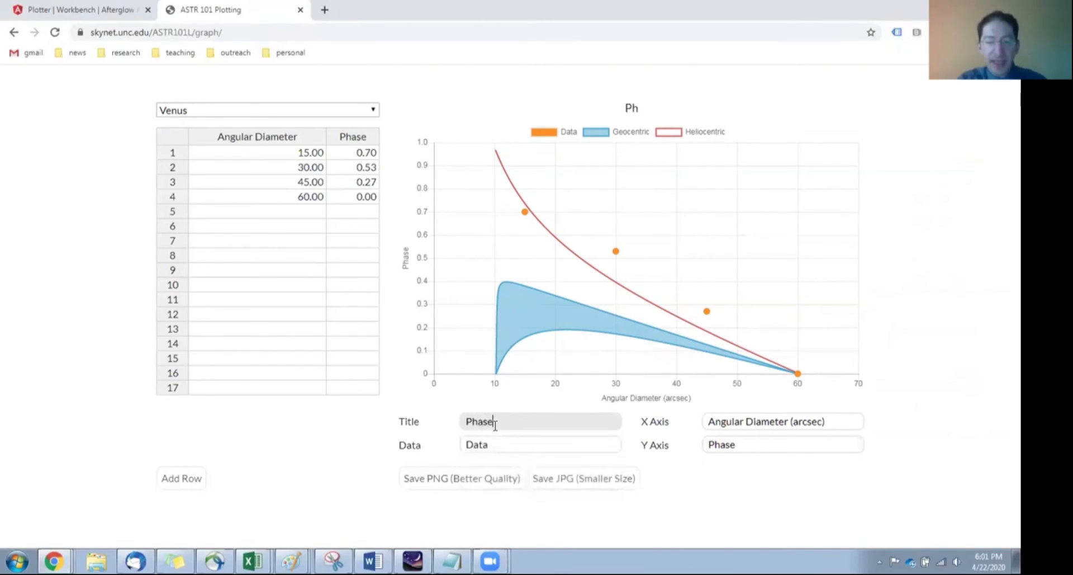
pyautogui.write(' vs. Angular Diameter')
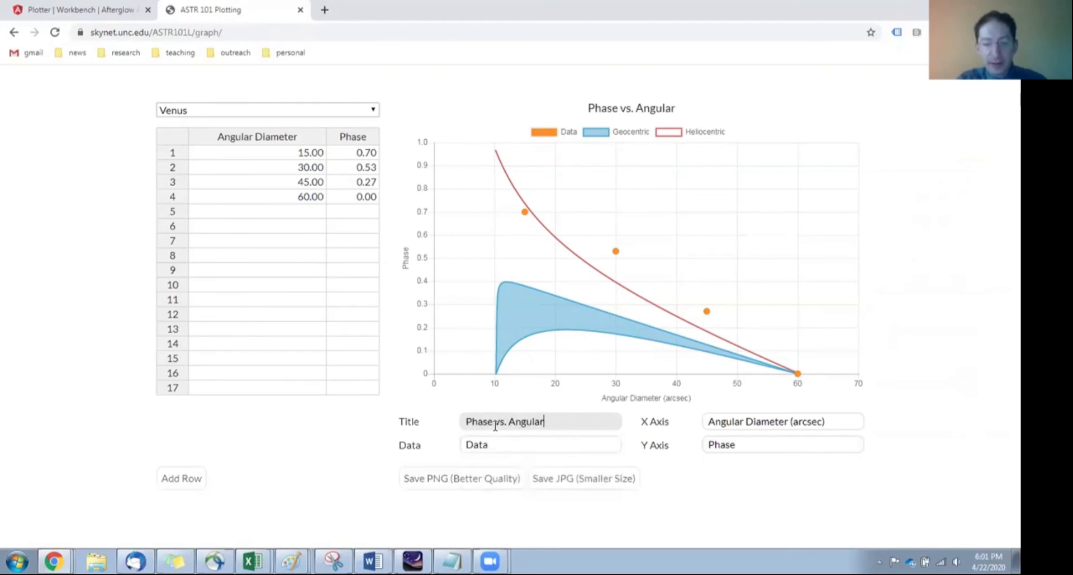
pyautogui.press('BackSpace')
pyautogui.press('BackSpace')
pyautogui.press('BackSpace')
pyautogui.press('BackSpace')
pyautogui.press('BackSpace')
pyautogui.press('BackSpace')
pyautogui.press('BackSpace')
pyautogui.press('BackSpace')
pyautogui.press('BackSpace')
pyautogui.press('BackSpace')
pyautogui.press('BackSpace')
pyautogui.press('BackSpace')
pyautogui.press('BackSpace')
pyautogui.press('BackSpace')
pyautogui.press('BackSpace')
pyautogui.press('BackSpace')
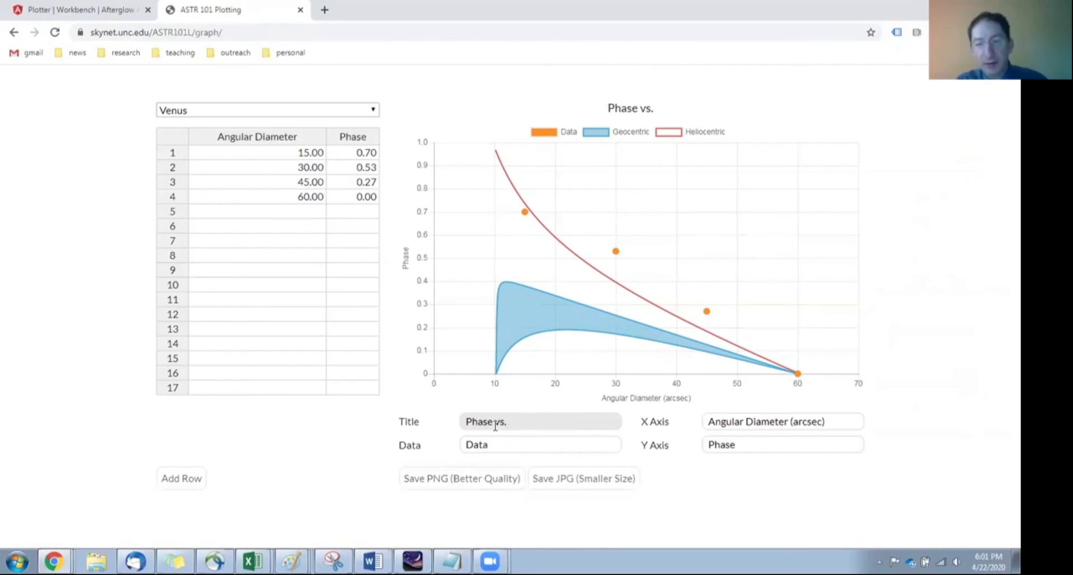
pyautogui.write('Size')
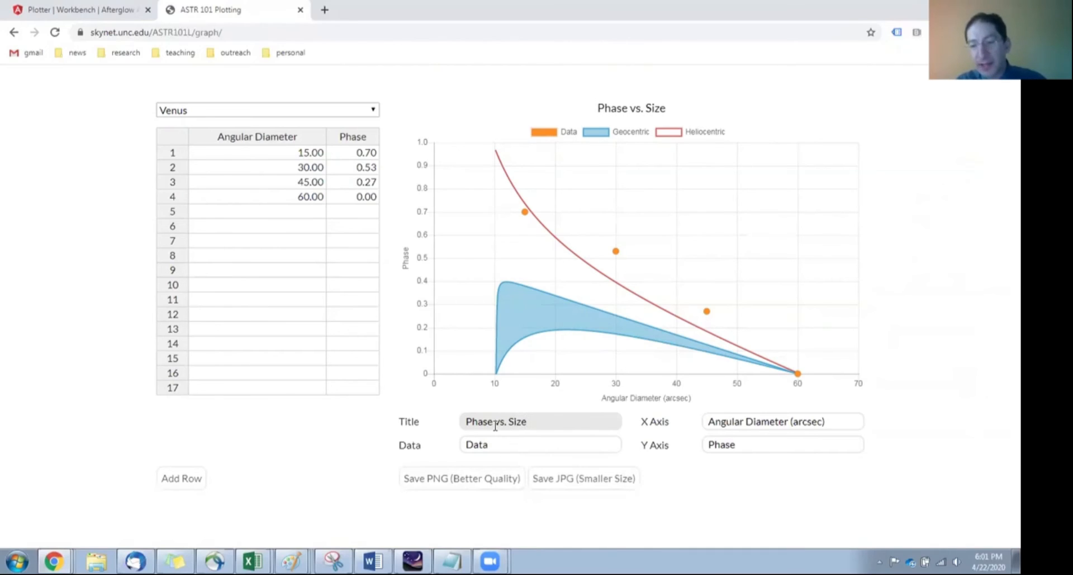
pyautogui.write('ofVenus')
pyautogui.press('Left')
pyautogui.press('Left')
pyautogui.press('Left')
pyautogui.press('Right')
pyautogui.press('Right')
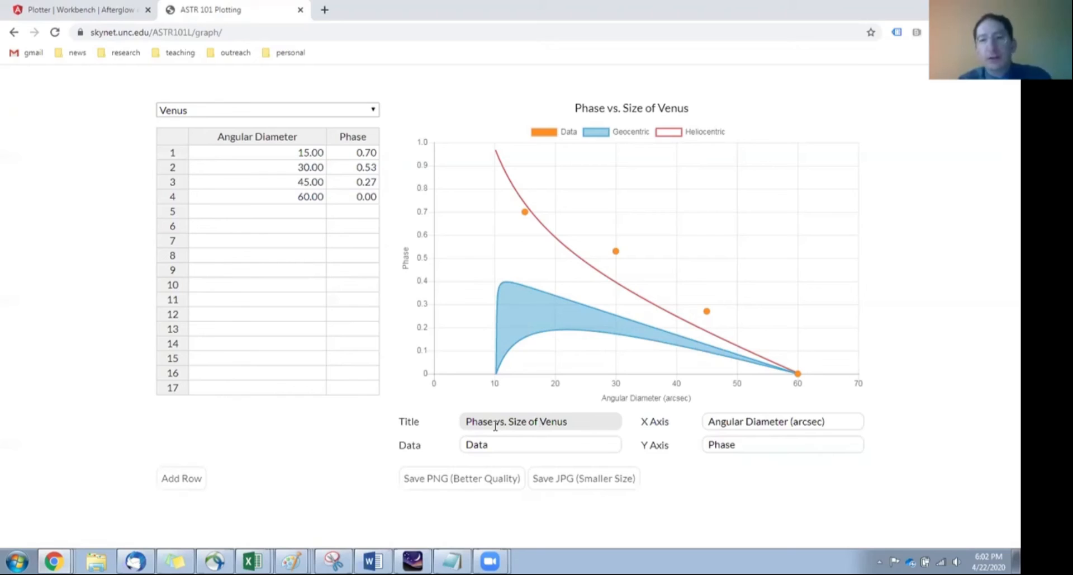
# Step: Clear the sample angular diameter and phase values from the first four rows of the data table
pyautogui.moveTo(524, 217)
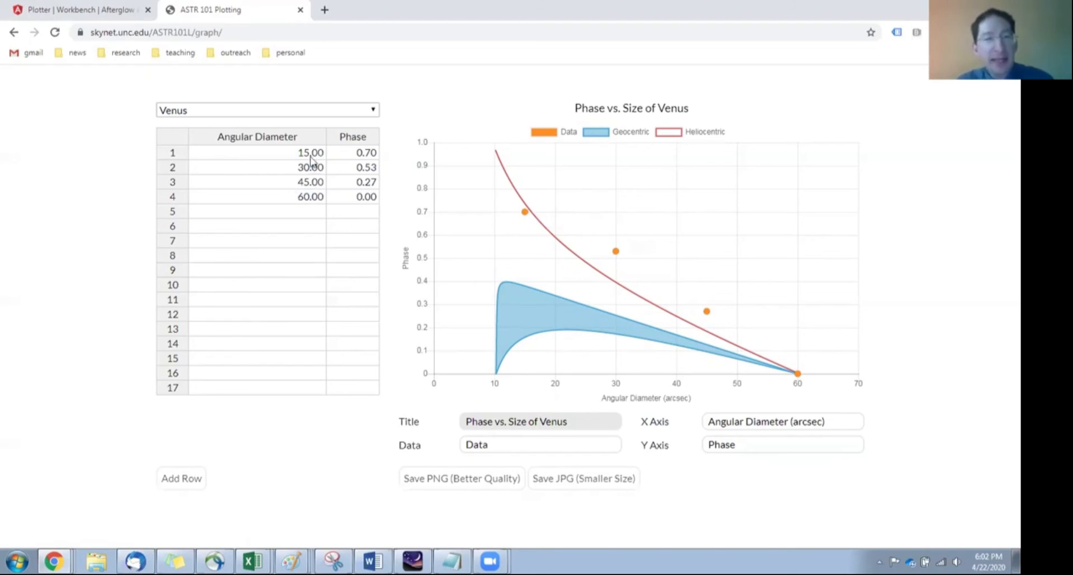
pyautogui.moveTo(307, 153); pyautogui.dragTo(351, 197)
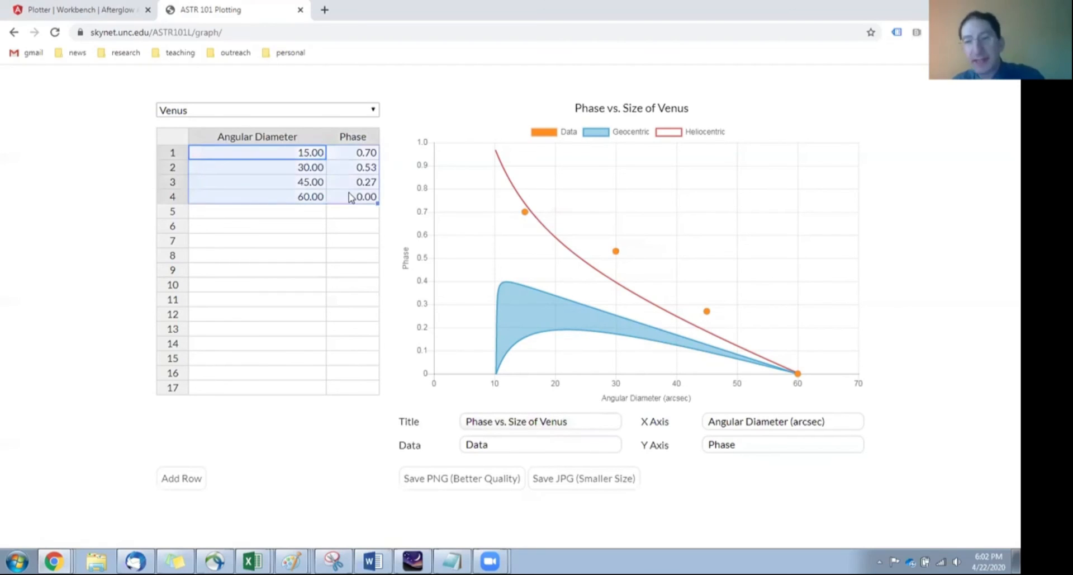
pyautogui.press('Delete')
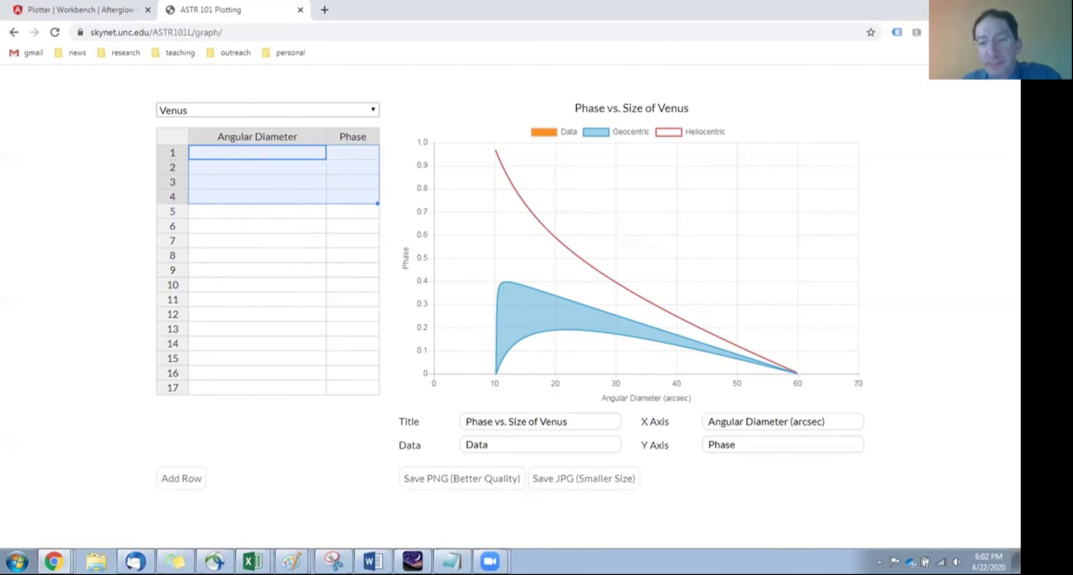
# Step: Copy the diameters and ratios in B1:C2 of the Excel workbook and paste them into the plotting table from row 1
pyautogui.hotkey('alt', 'Tab')
pyautogui.moveTo(717, 219); pyautogui.dragTo(722, 232)
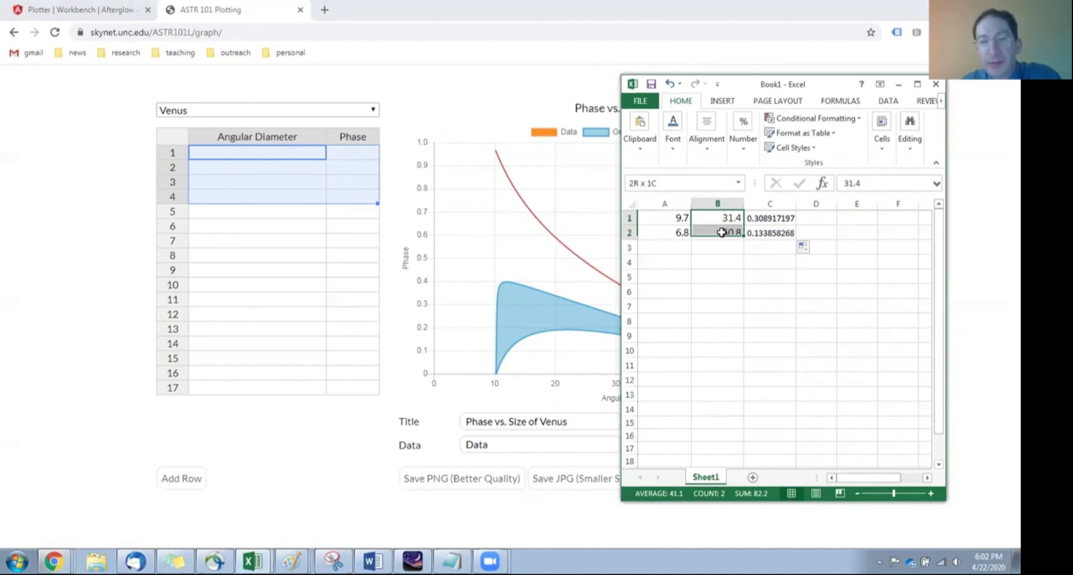
pyautogui.moveTo(722, 232); pyautogui.dragTo(758, 233)
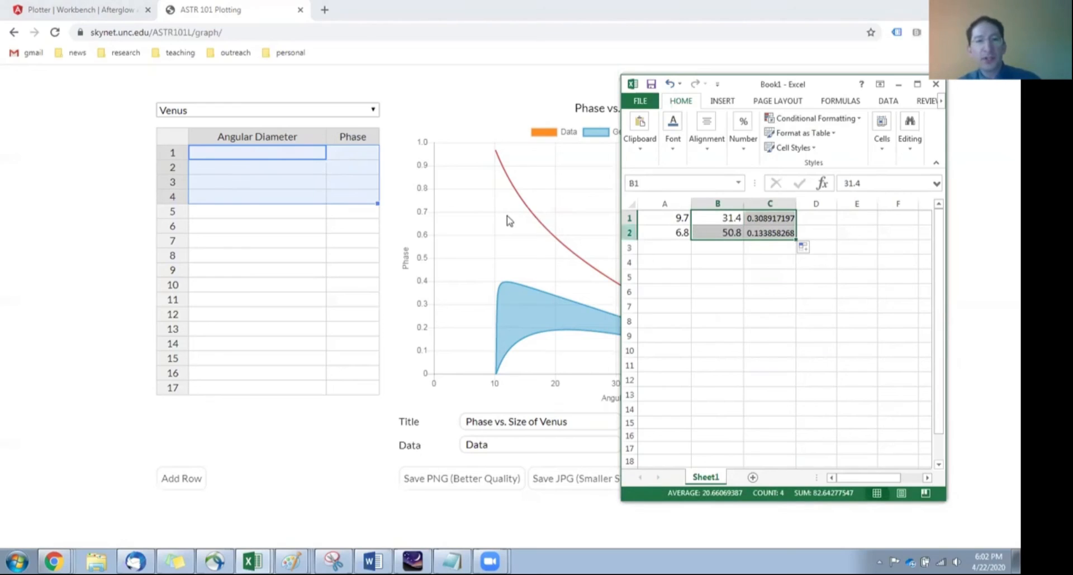
pyautogui.click(292, 158)
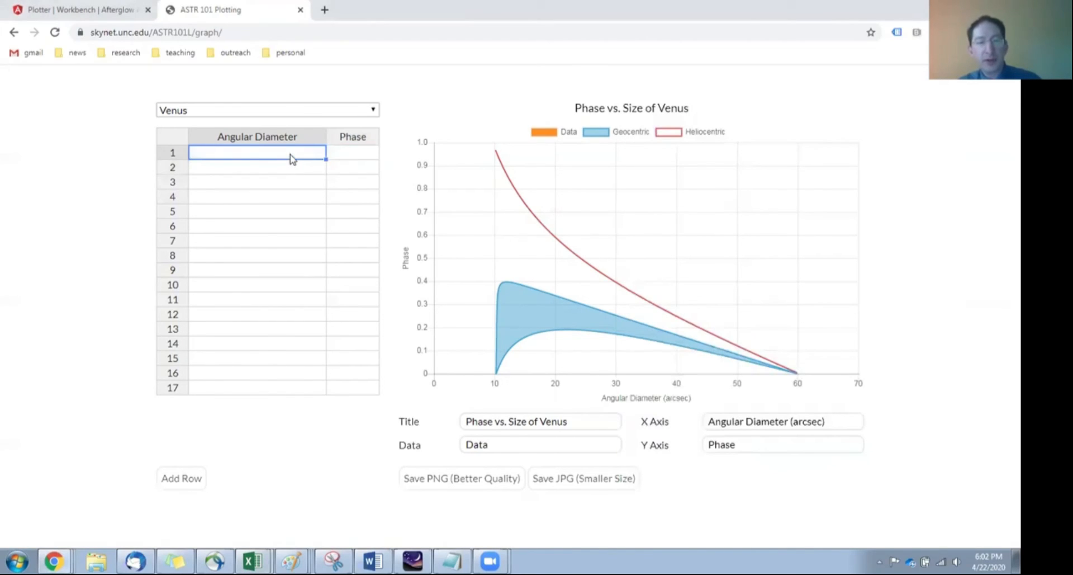
pyautogui.write('31.40\t0.31 50.80\t0.13')
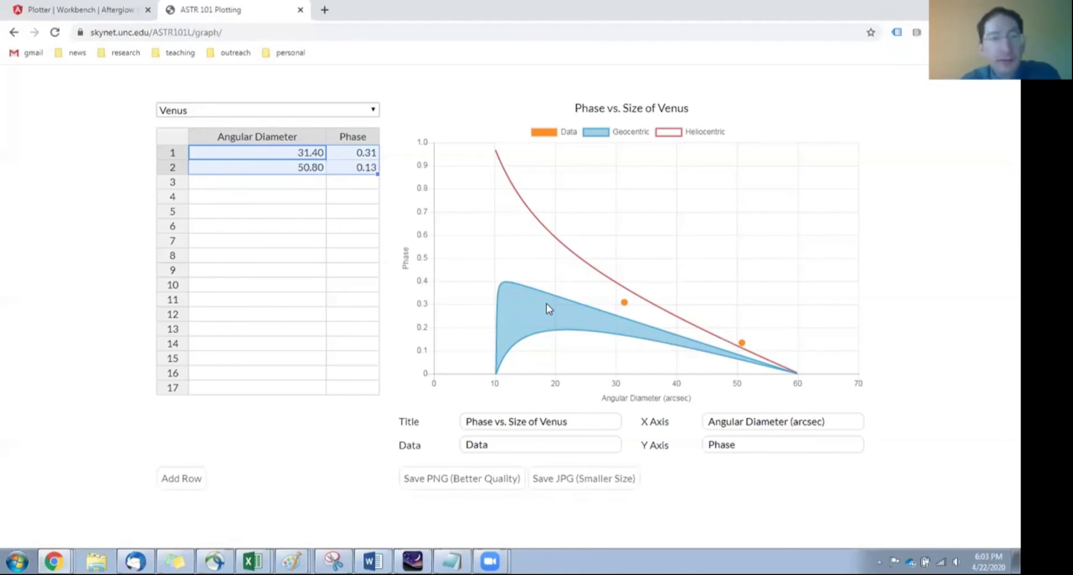
# Step: Save the finished Venus chart both as a PNG and as a JPG image
pyautogui.click(454, 479)
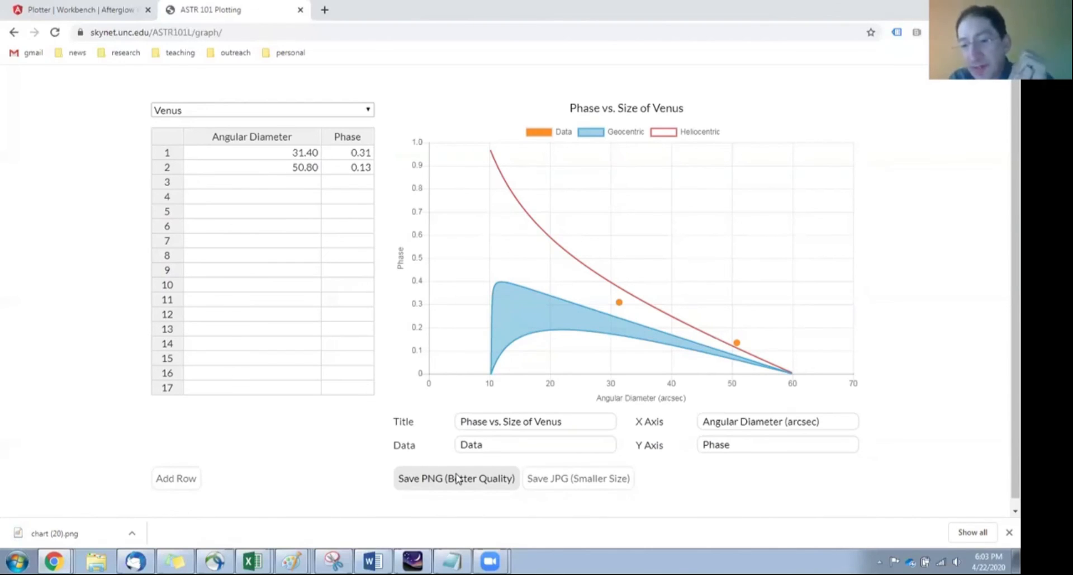
pyautogui.click(566, 478)
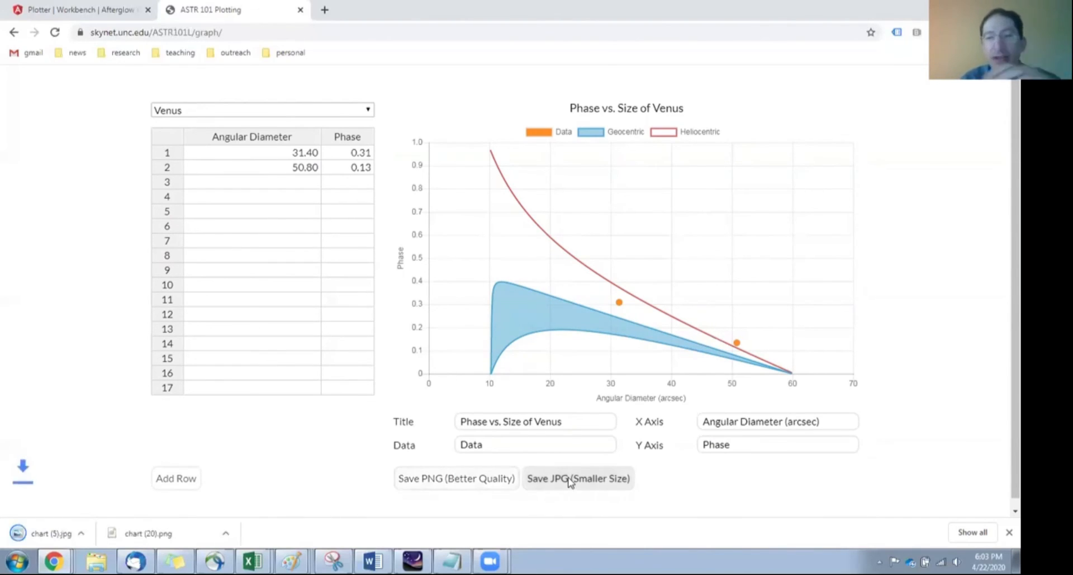